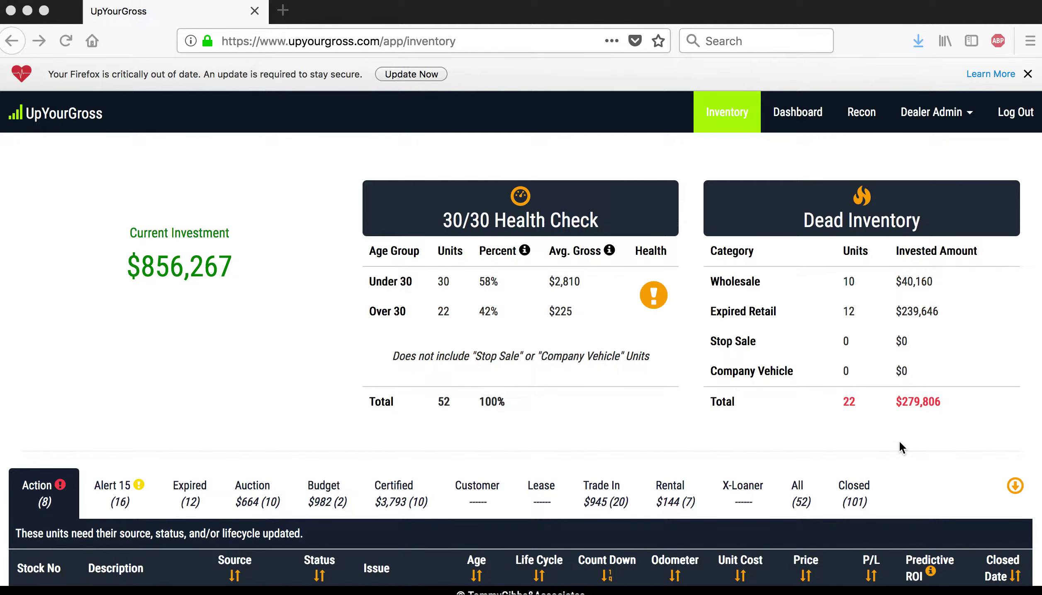
# - Open the Update form for H180725A, the 2016 Honda Accord, from the Action table
pyautogui.scroll(-3, 898, 442)
pyautogui.scroll(-10, 899, 442)
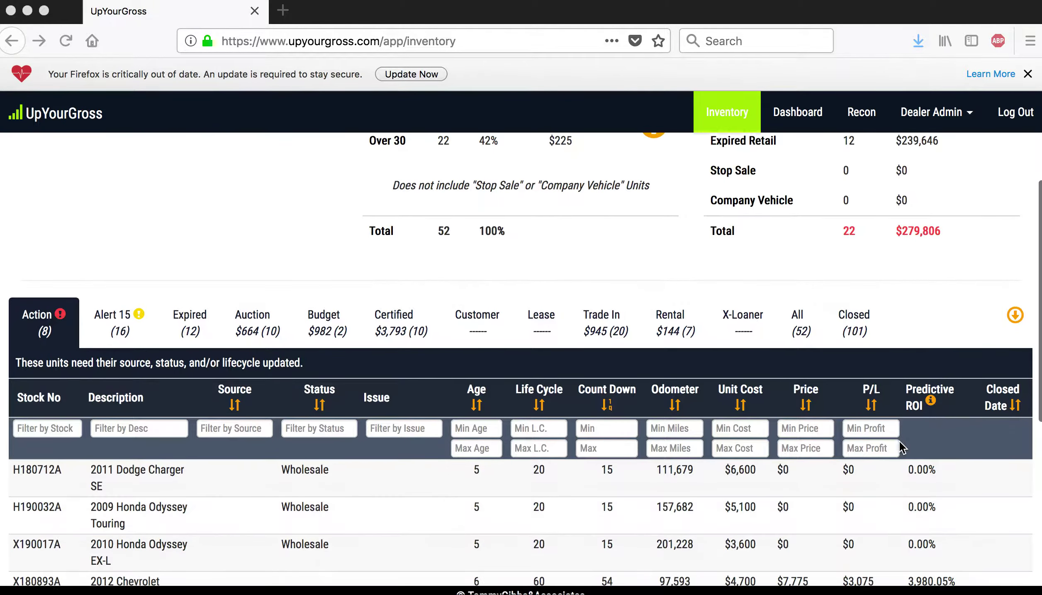
pyautogui.scroll(2, 898, 441)
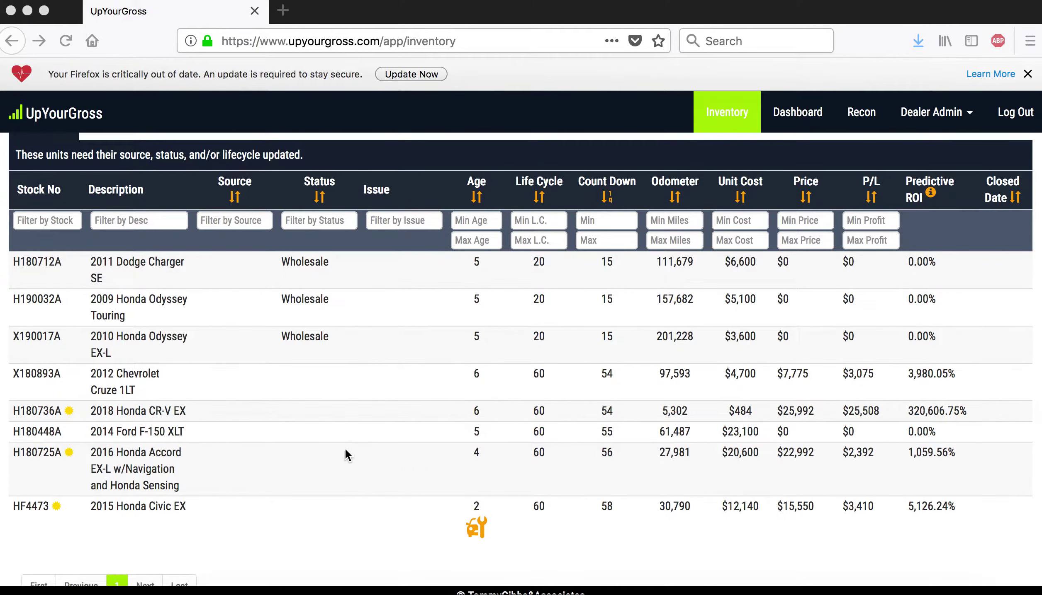
pyautogui.click(162, 465)
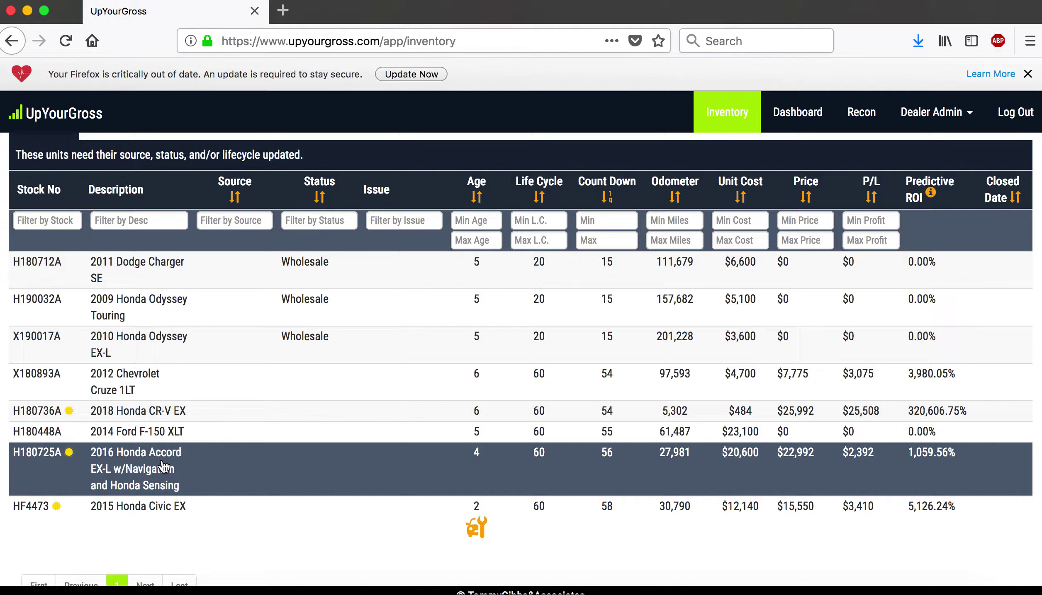
pyautogui.click(162, 461)
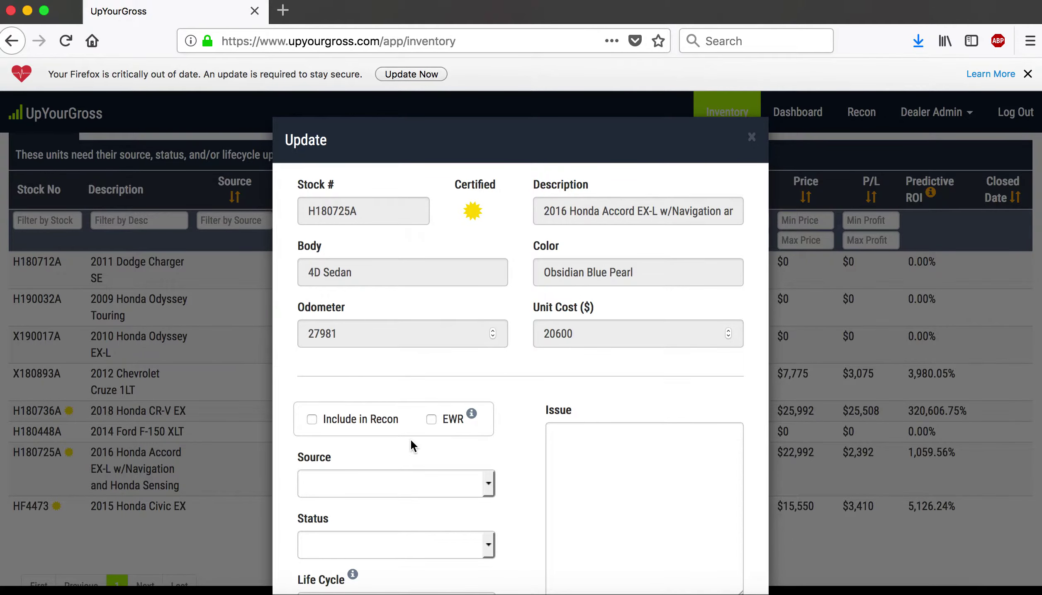
# - Leave Source and Status blank, check Include in Recon for H180725A, and save the update
pyautogui.scroll(-2, 410, 439)
pyautogui.click(490, 432)
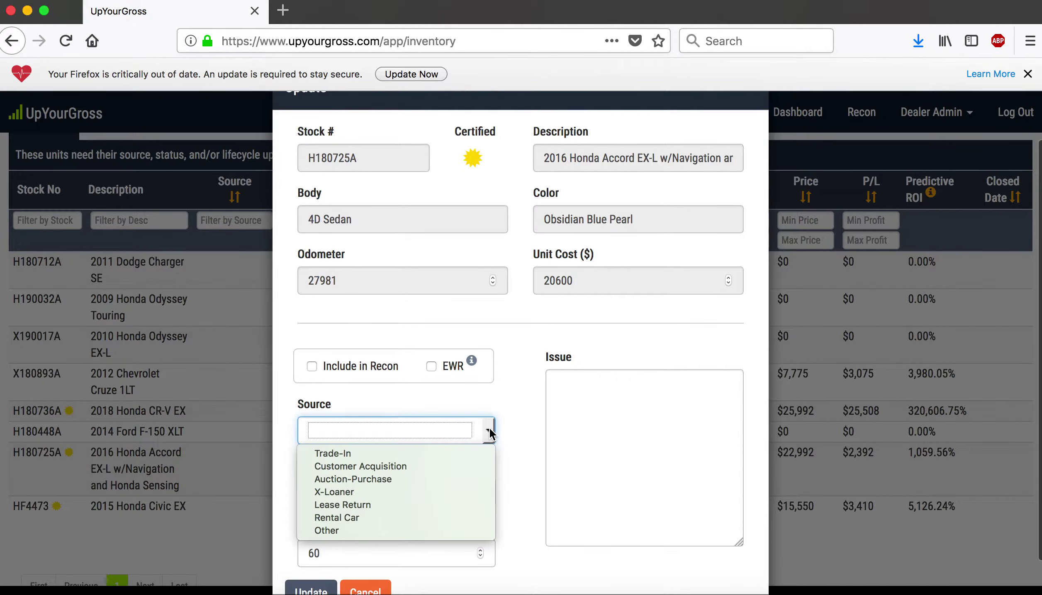
pyautogui.click(507, 433)
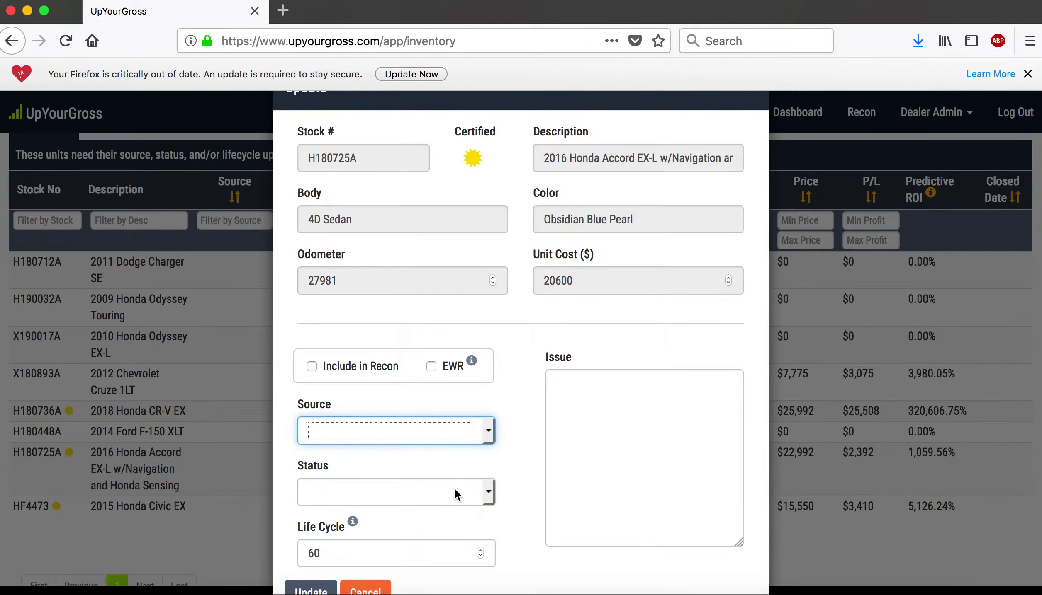
pyautogui.click(487, 495)
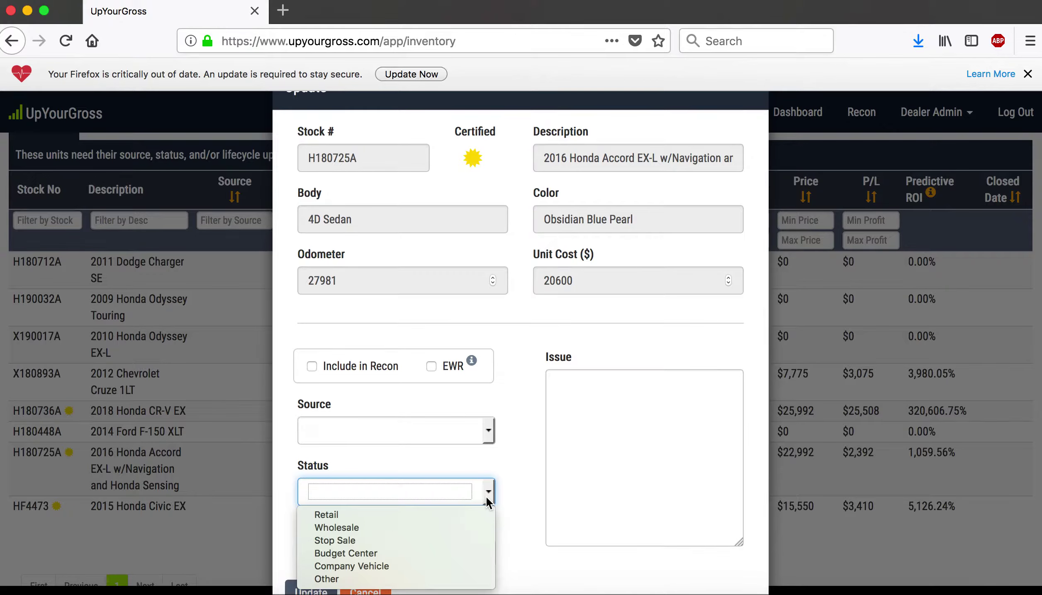
pyautogui.click(524, 477)
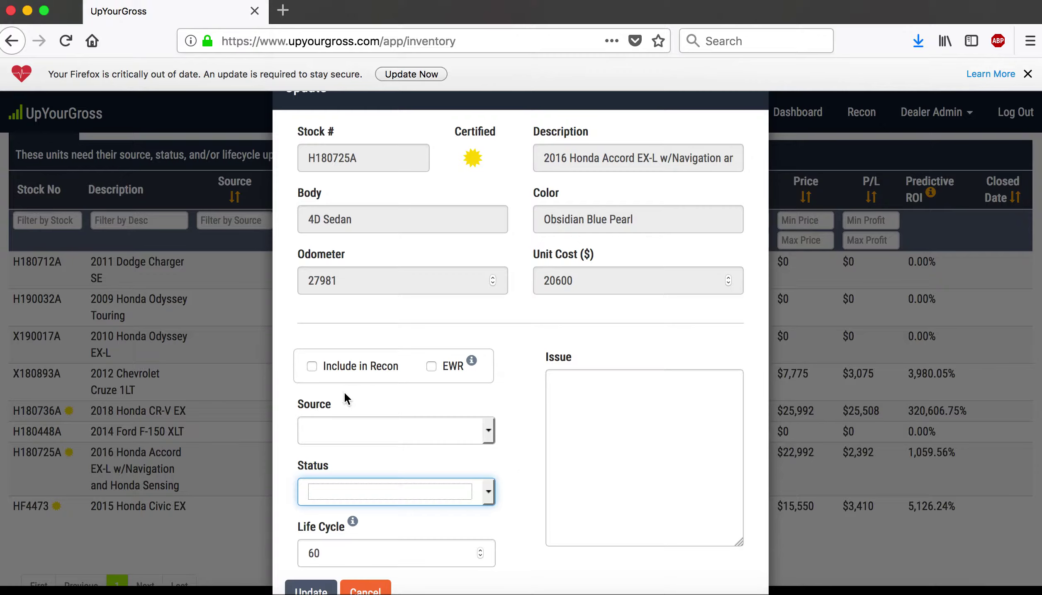
pyautogui.click(312, 366)
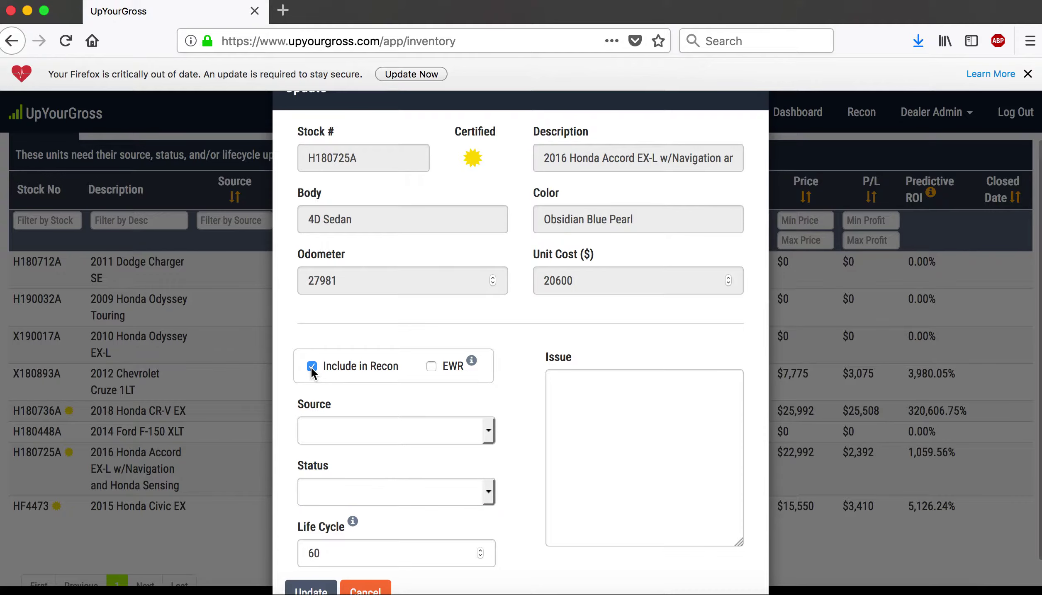
pyautogui.click(319, 591)
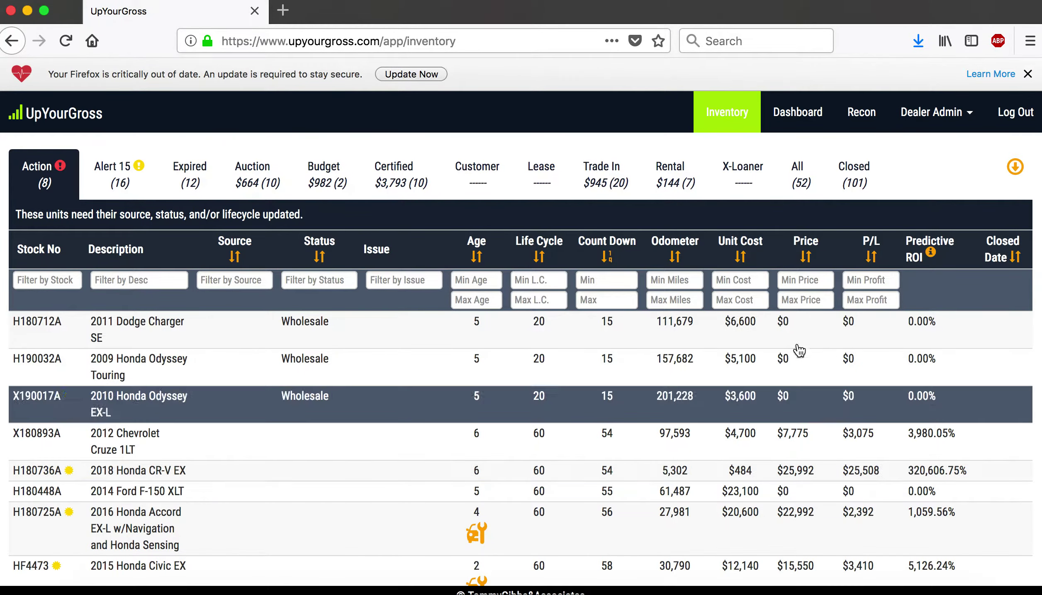
pyautogui.click(972, 121)
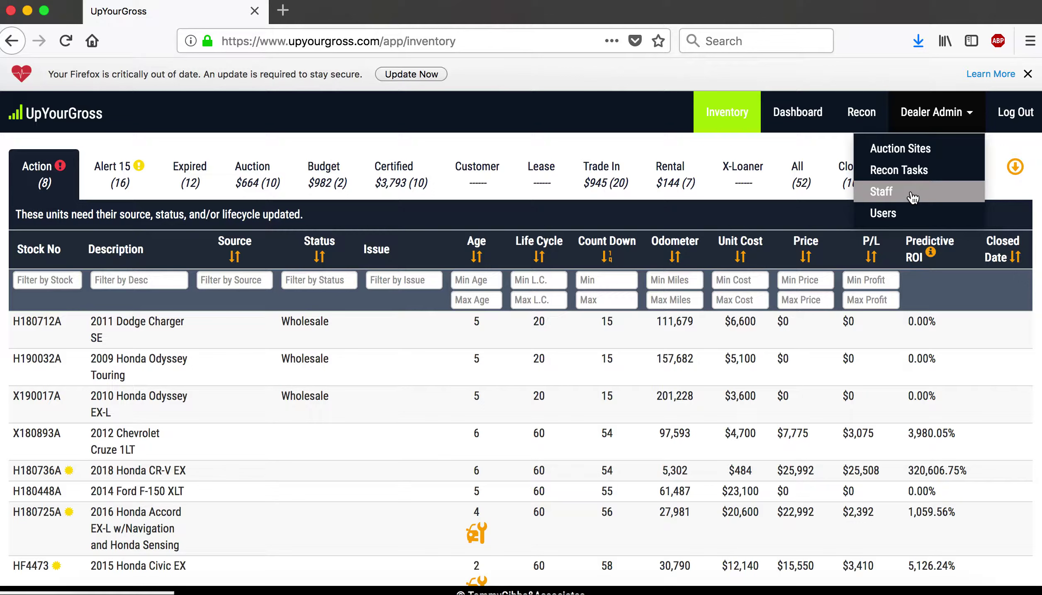
# - Go to the Users page from the Dealer Admin menu
pyautogui.click(904, 220)
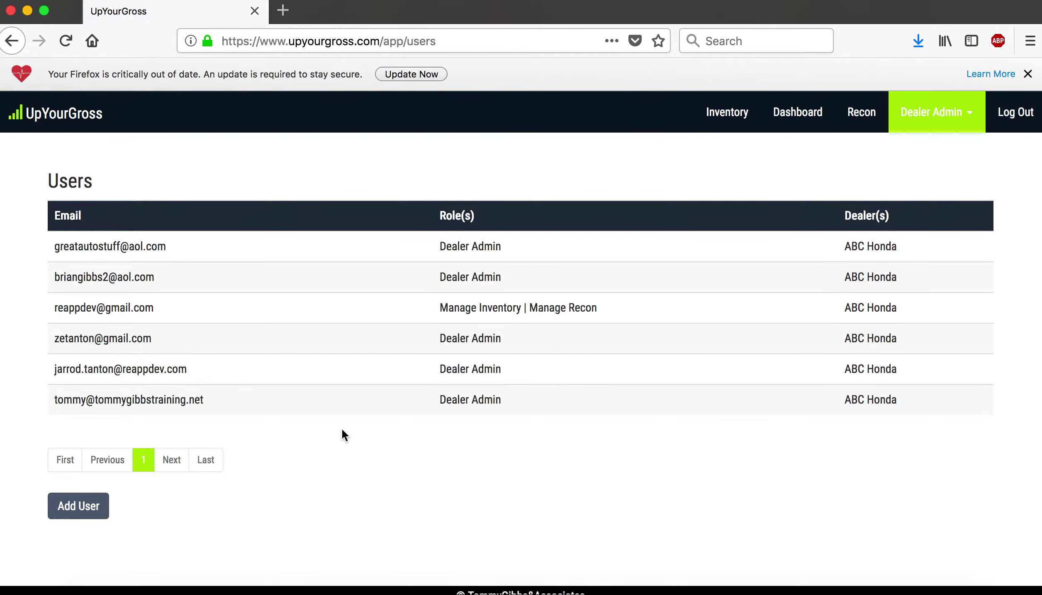
# - Open the Create New User form, review the available roles, and close it without saving
pyautogui.click(93, 507)
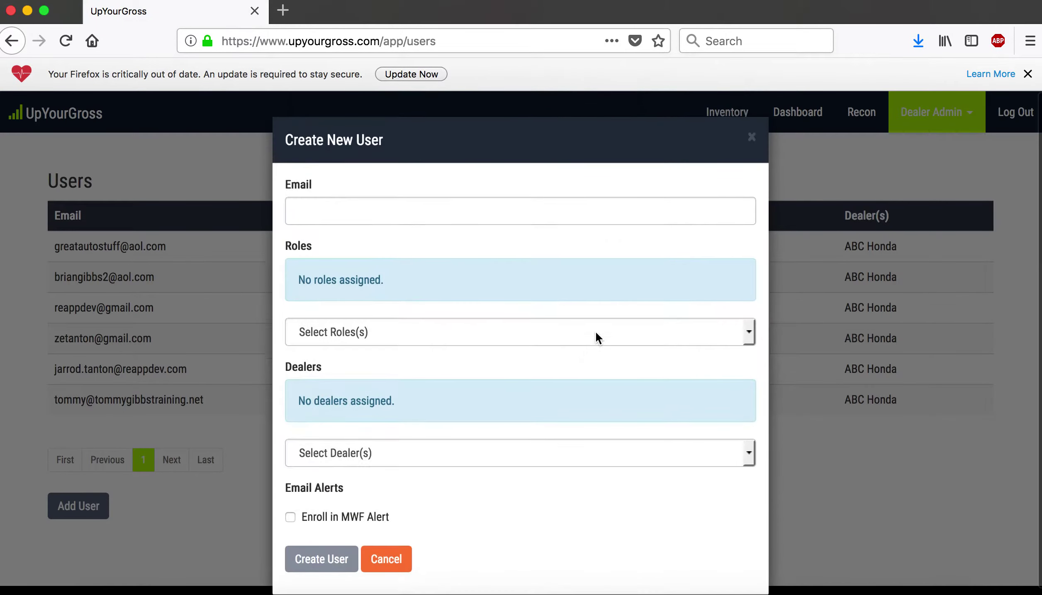
pyautogui.scroll(-1, 595, 331)
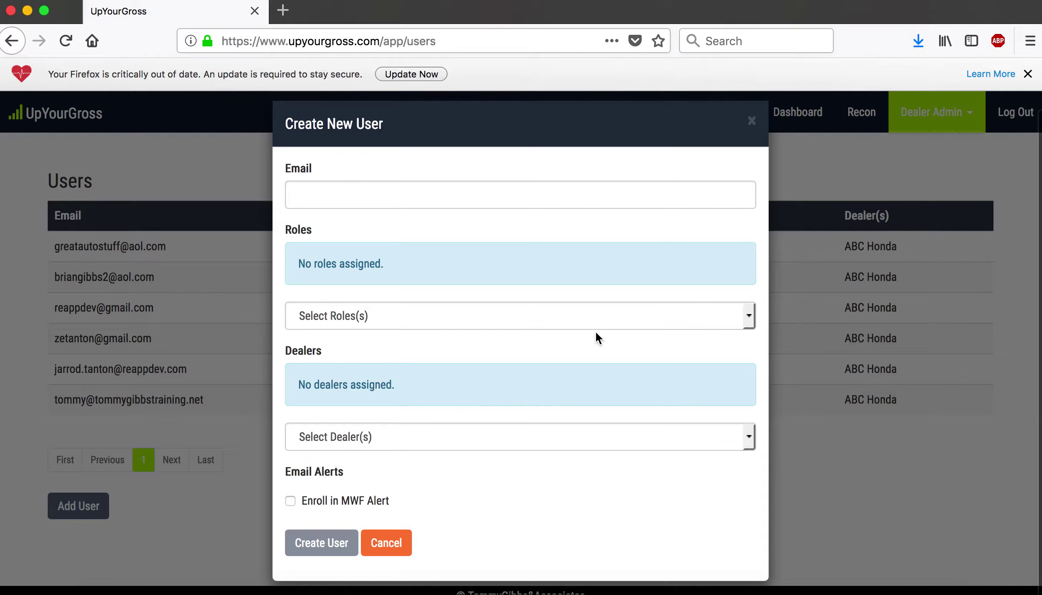
pyautogui.click(749, 316)
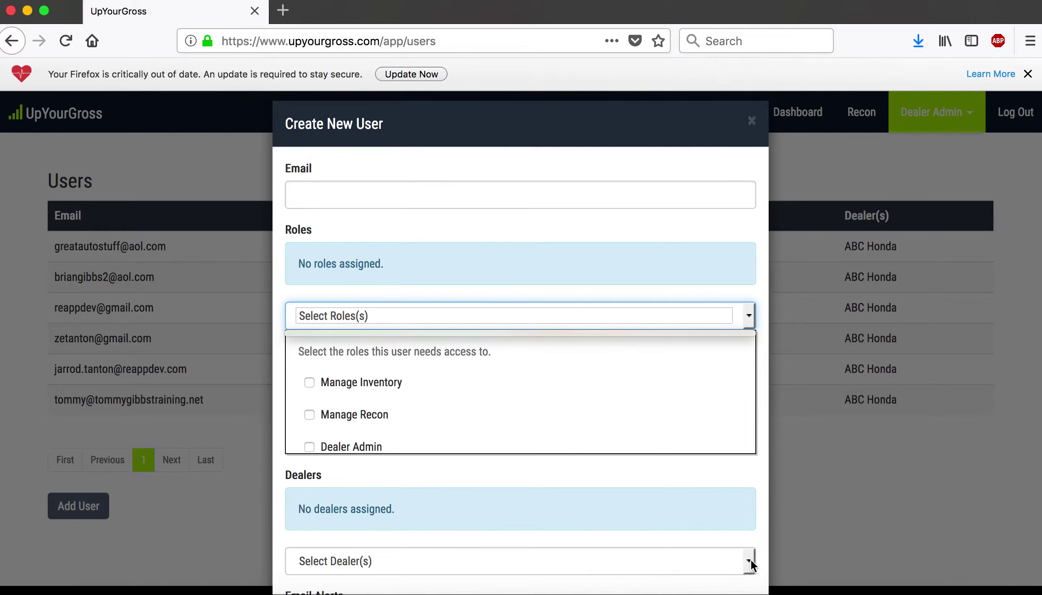
pyautogui.click(753, 123)
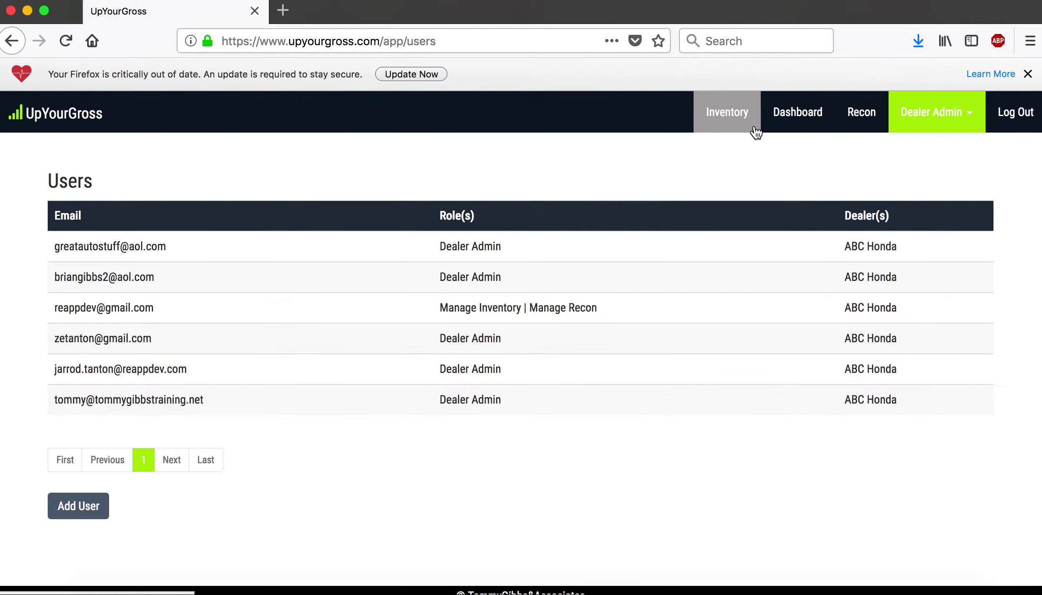
# - Switch to the Recon page for ABC Honda
pyautogui.click(967, 119)
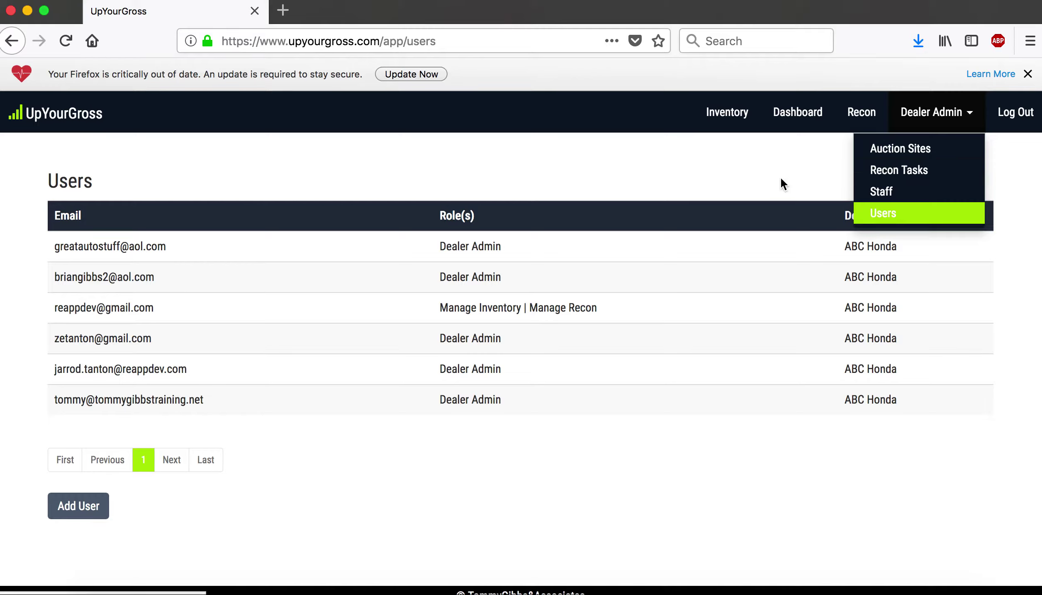
pyautogui.click(868, 117)
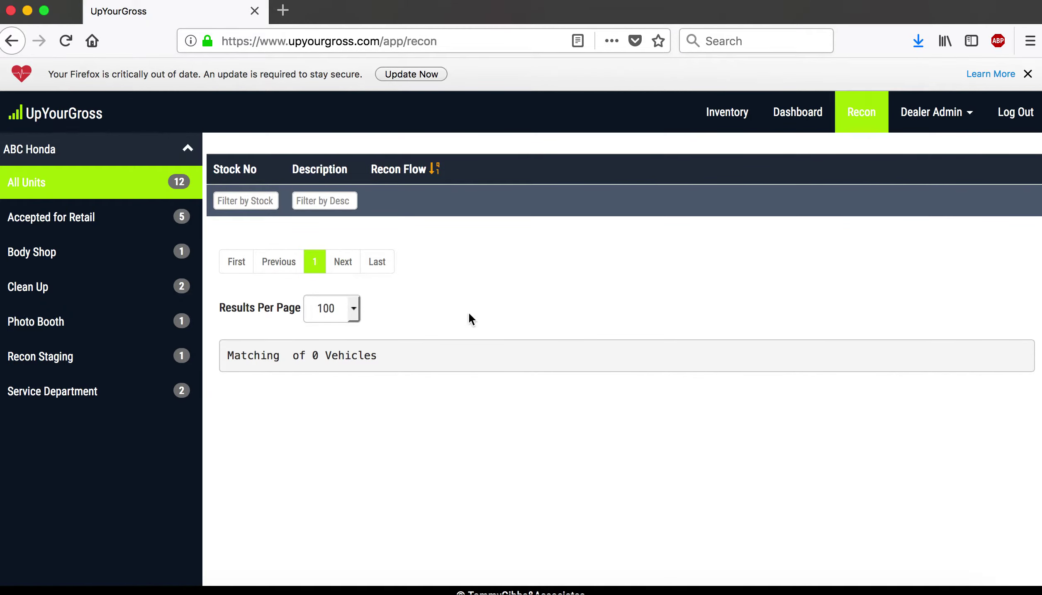
# - Browse Accepted for Retail, Body Shop, Clean Up, Photo Booth and Service Department, then return to Recon Staging
pyautogui.click(181, 356)
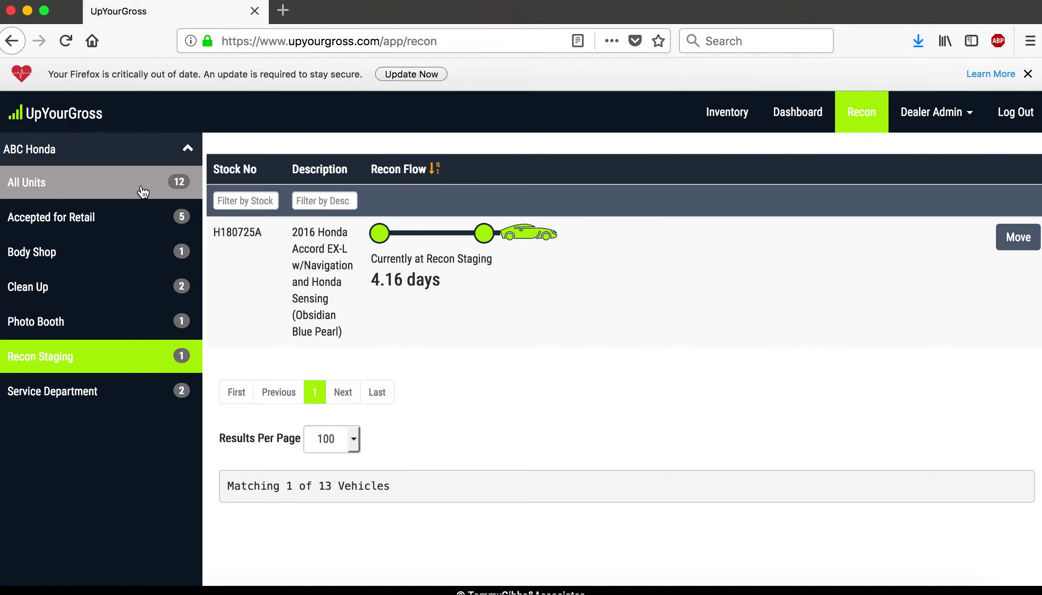
pyautogui.click(122, 206)
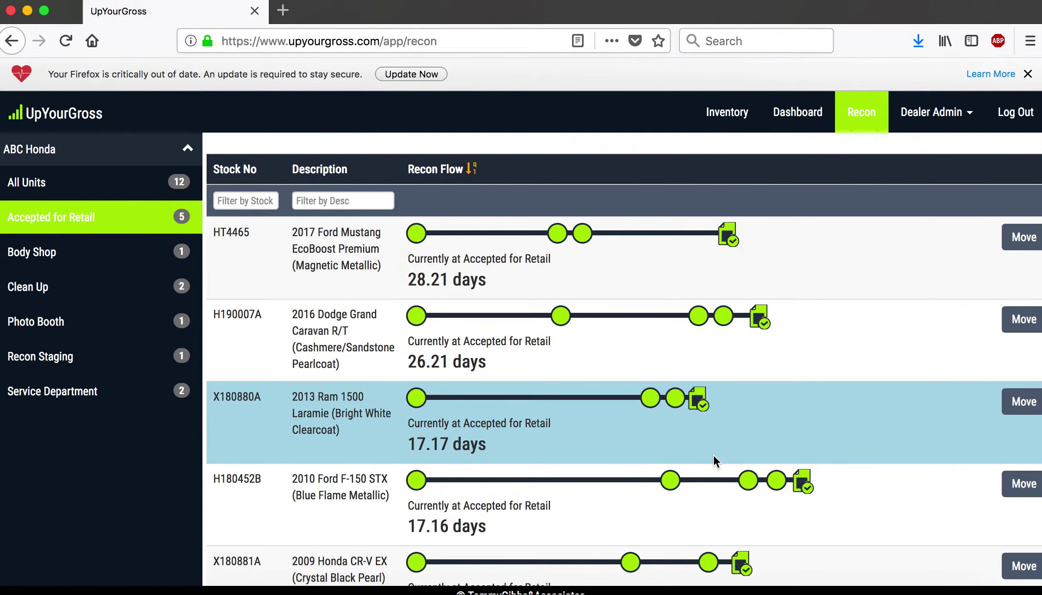
pyautogui.click(139, 257)
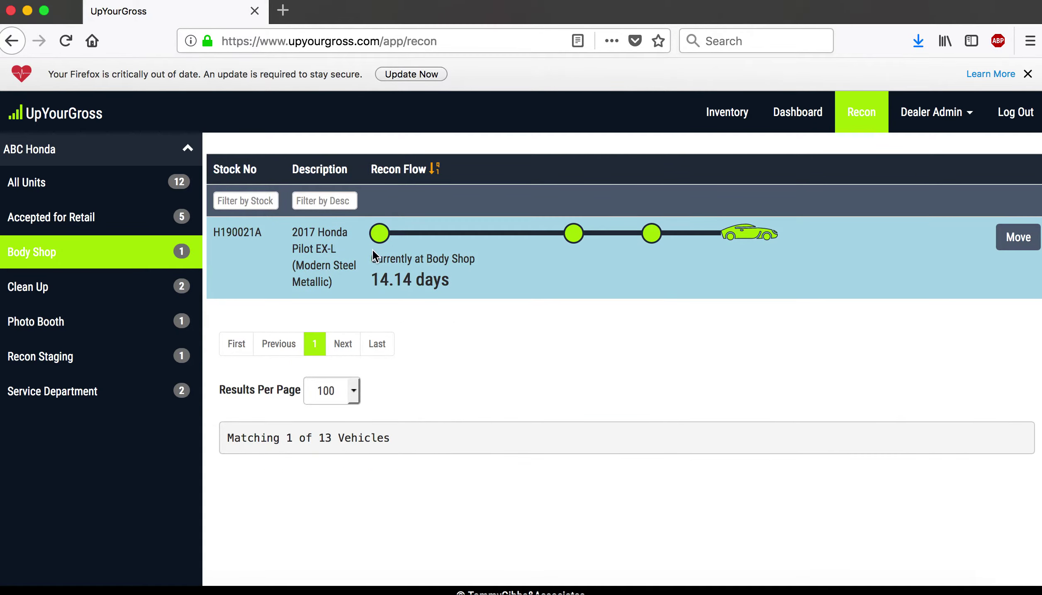
pyautogui.click(182, 292)
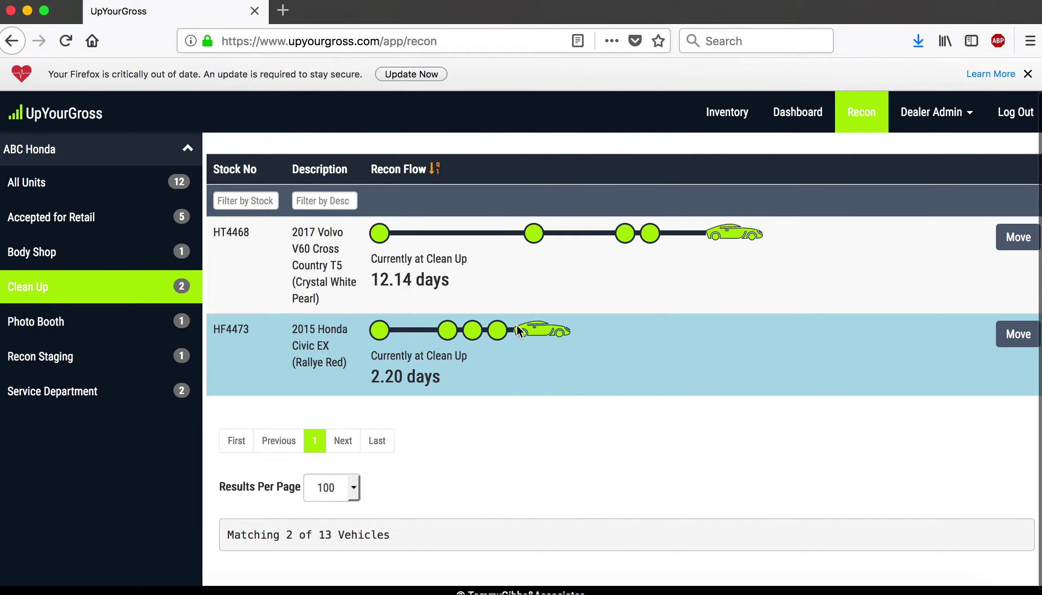
pyautogui.click(151, 322)
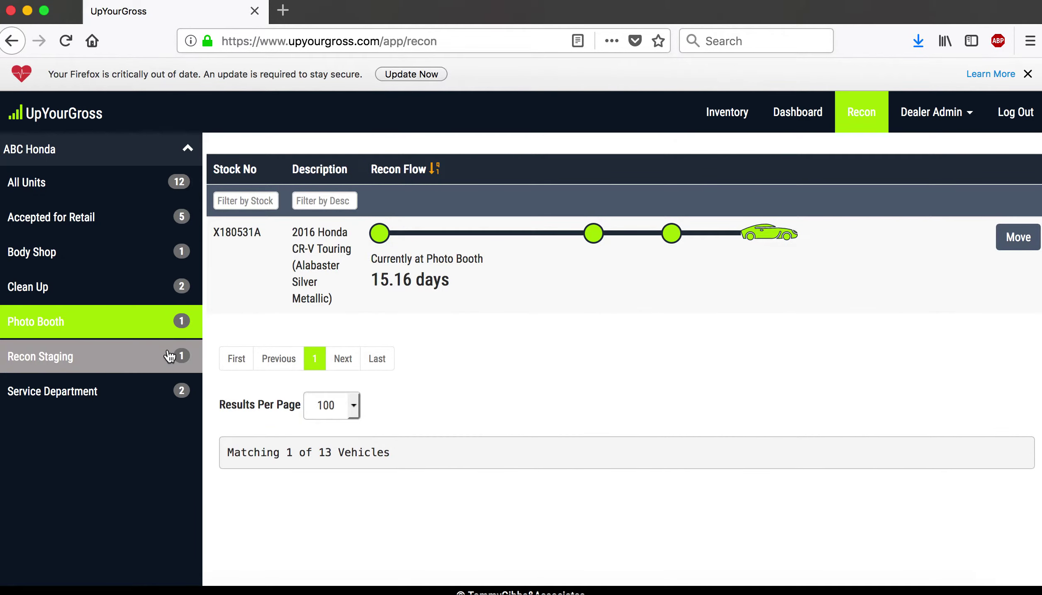
pyautogui.click(169, 356)
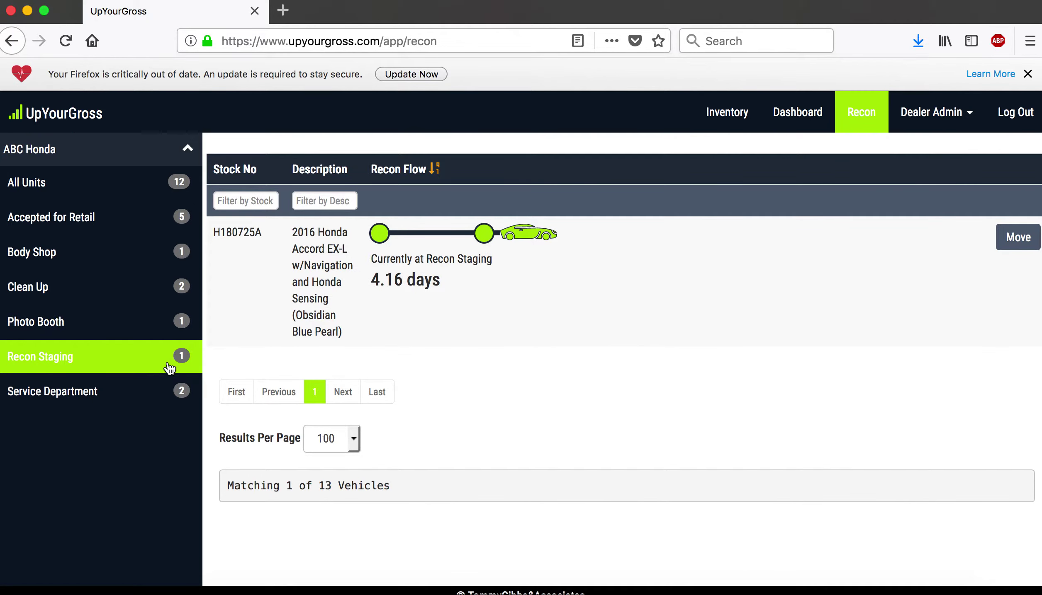
pyautogui.click(164, 392)
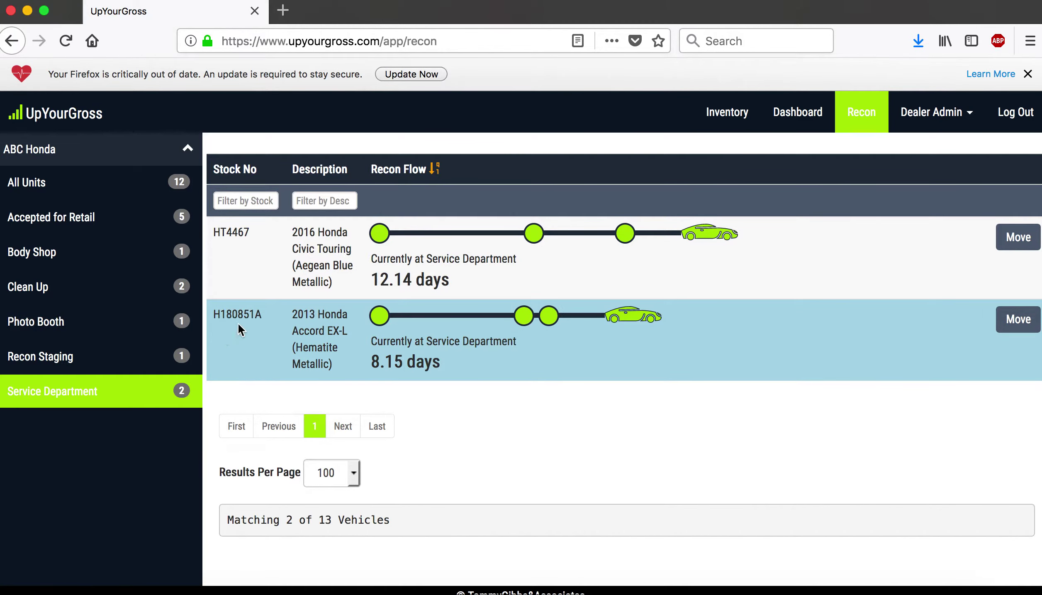
pyautogui.click(184, 362)
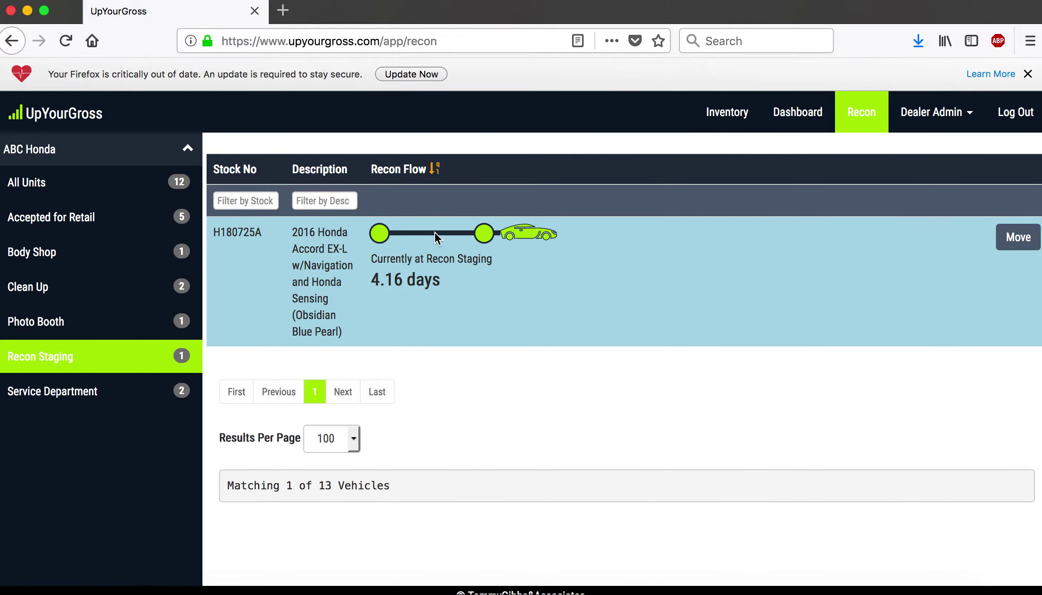
pyautogui.moveTo(485, 244)
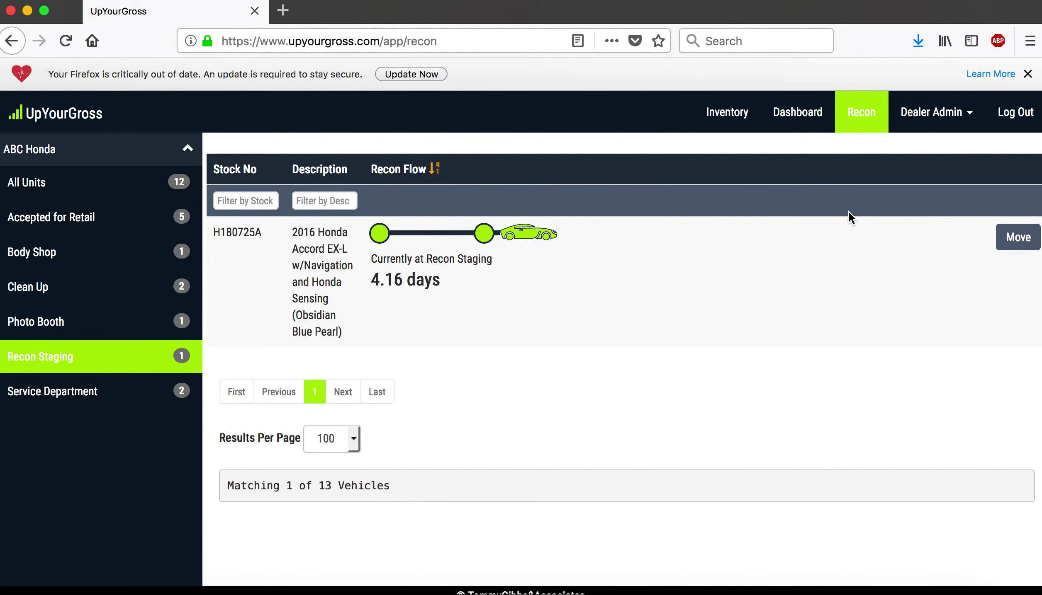
# - Move H180725A to Service Department and view that stage sorted by Recon Flow
pyautogui.click(1016, 237)
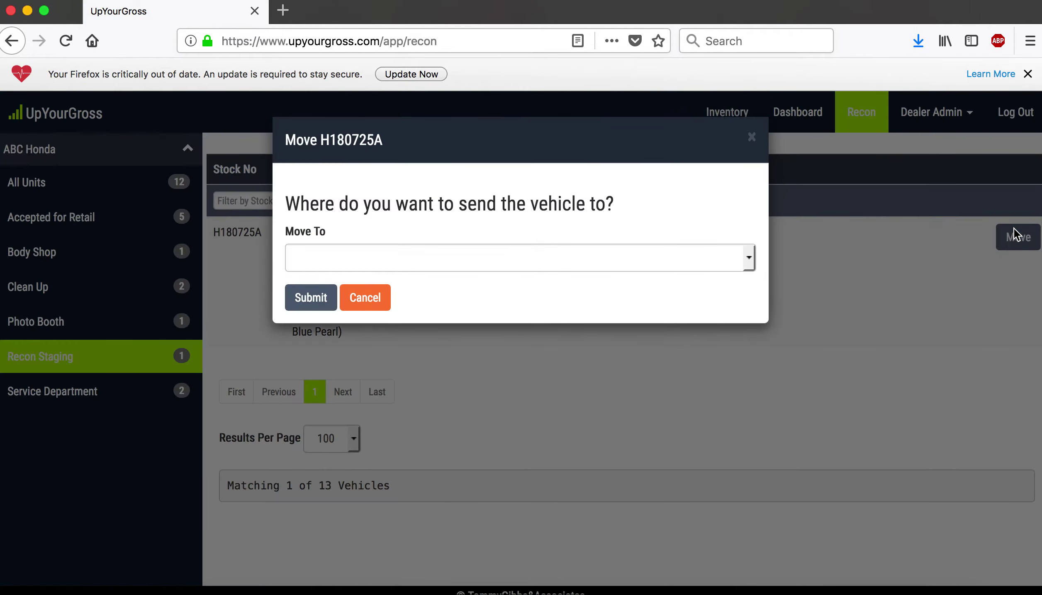
pyautogui.click(748, 261)
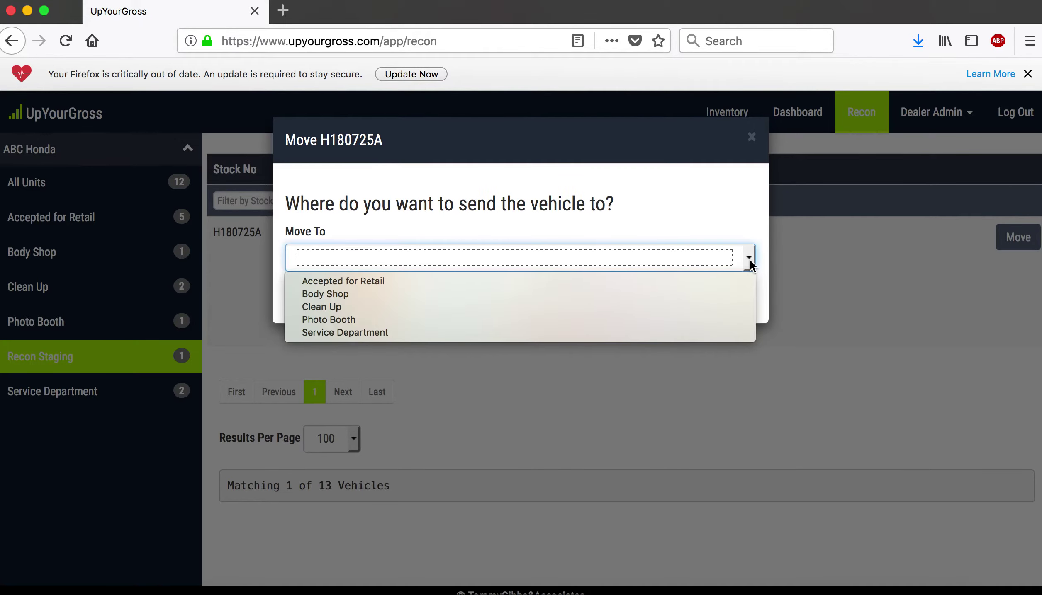
pyautogui.click(704, 337)
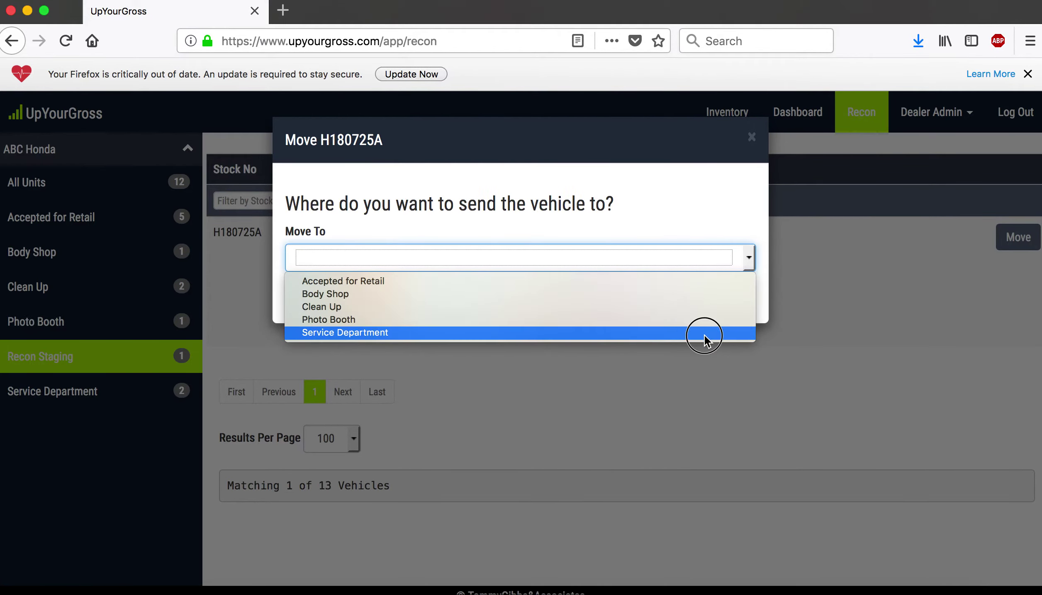
pyautogui.click(309, 298)
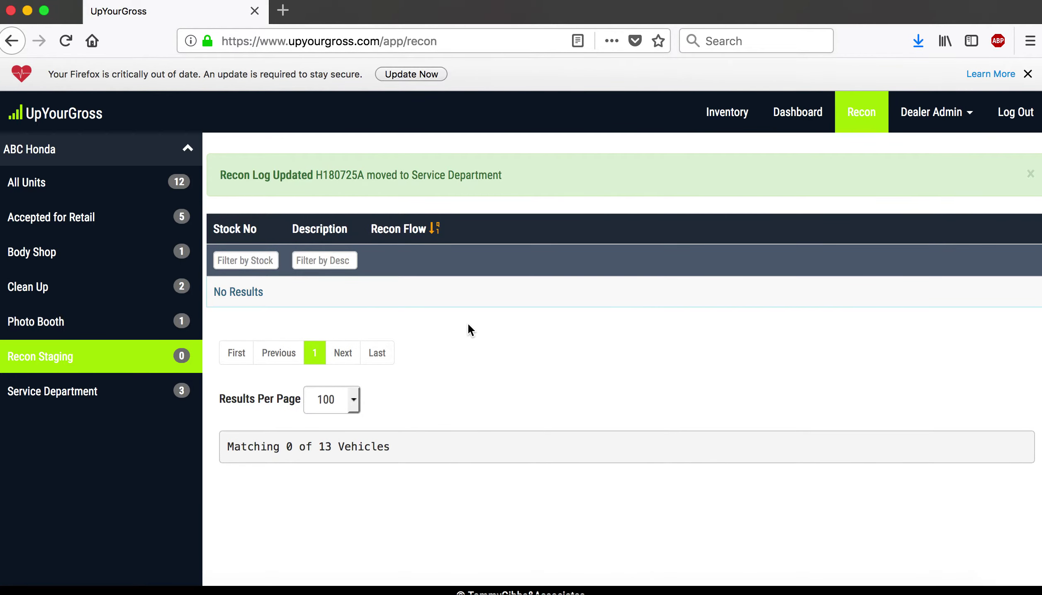
pyautogui.click(176, 396)
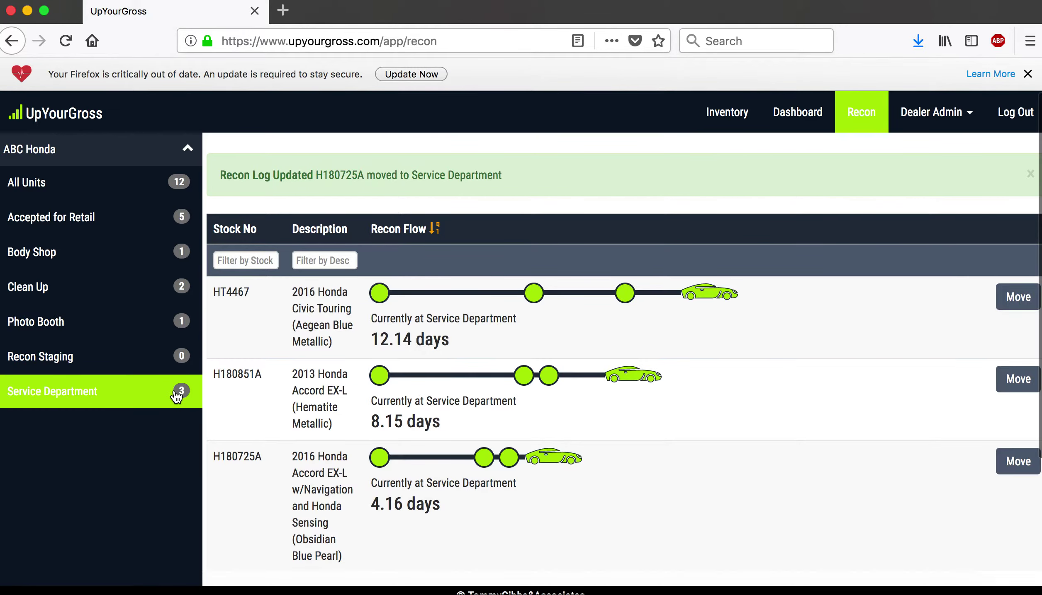
pyautogui.click(435, 233)
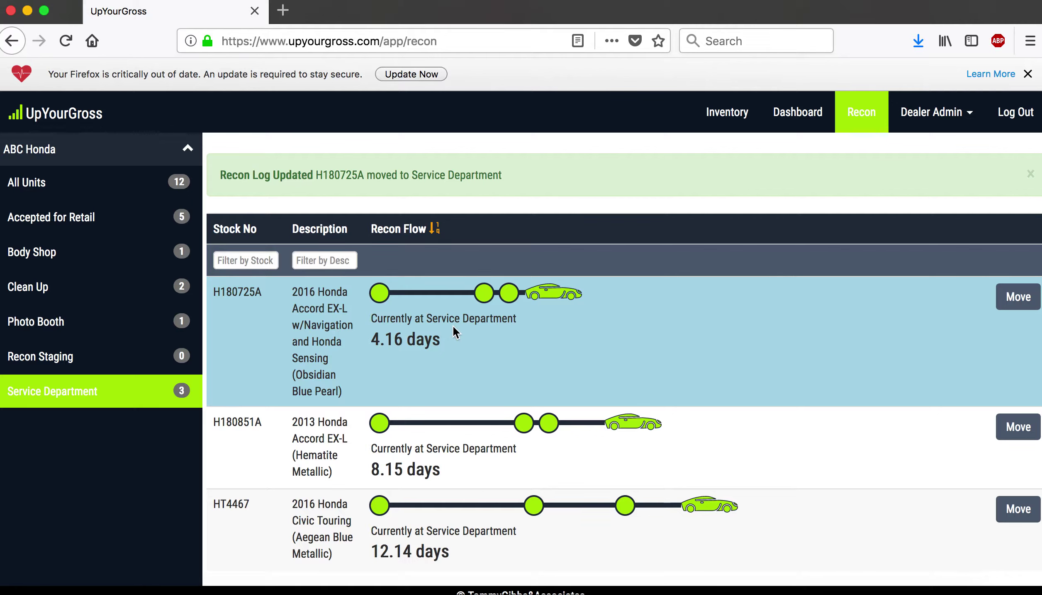
# - Add the comment 'Hold to $800' to H180725A's Service Department stage
pyautogui.click(510, 299)
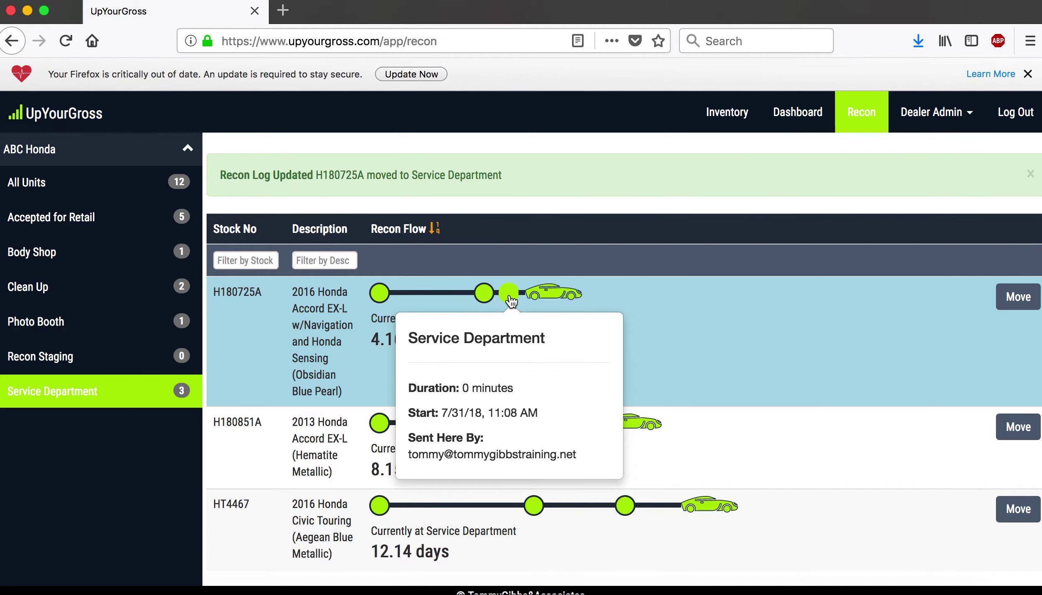
pyautogui.click(509, 294)
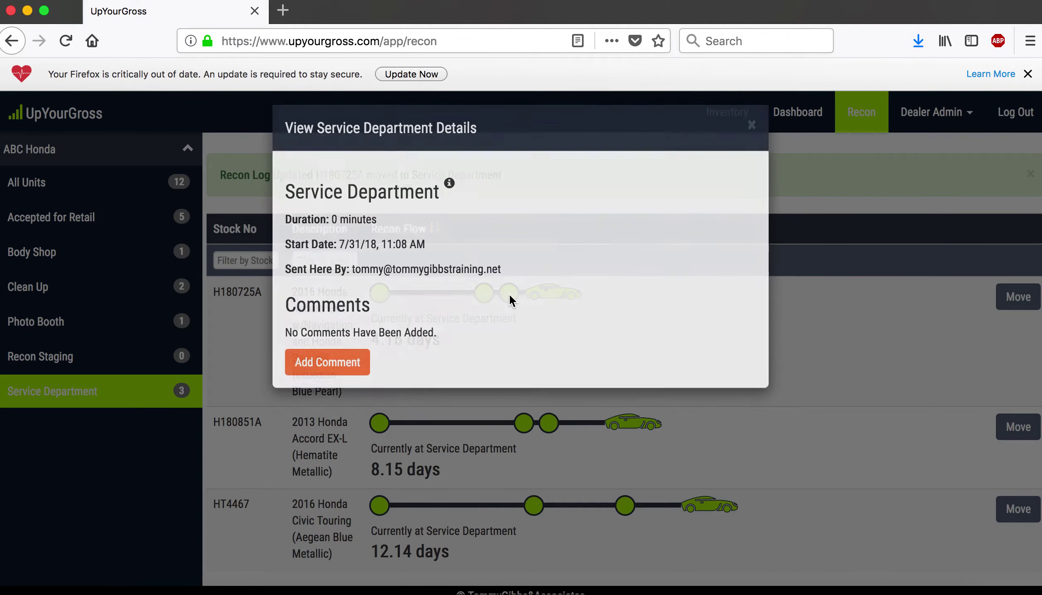
pyautogui.click(343, 375)
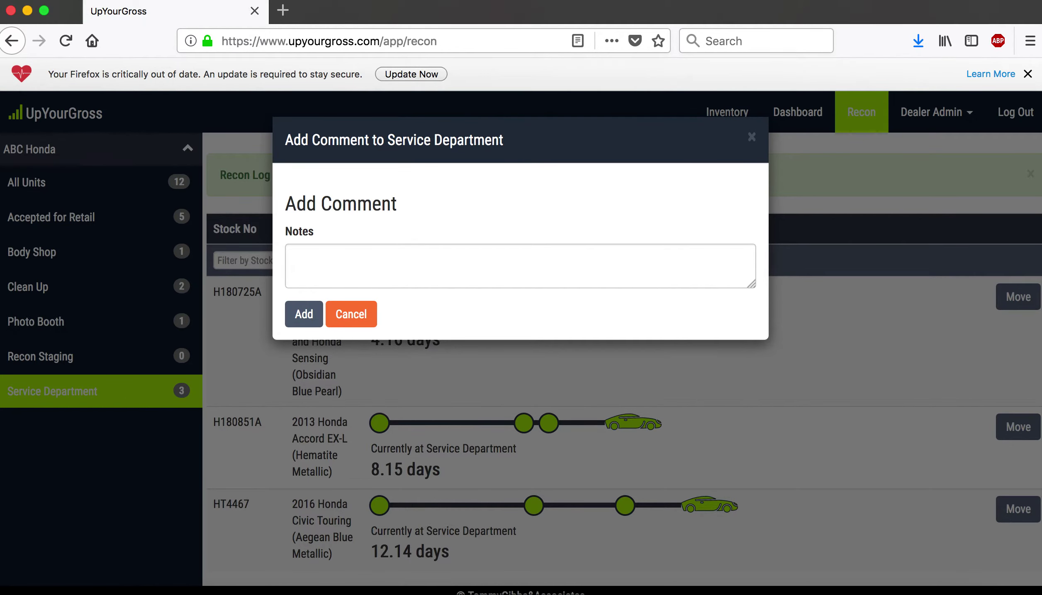
pyautogui.click(427, 264)
pyautogui.write('Ho')
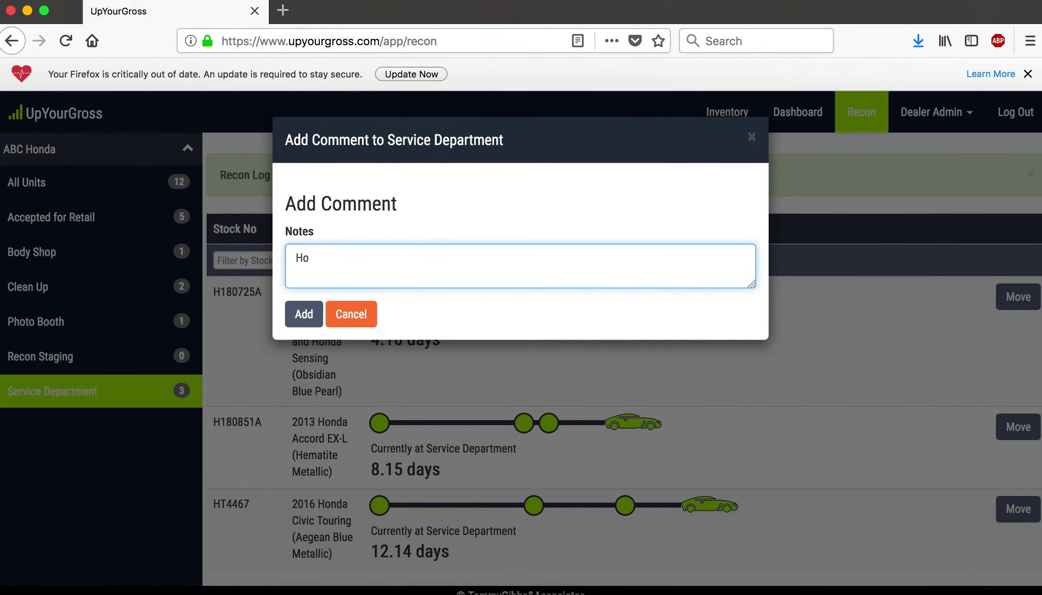
pyautogui.write('ld to $800')
pyautogui.click(304, 314)
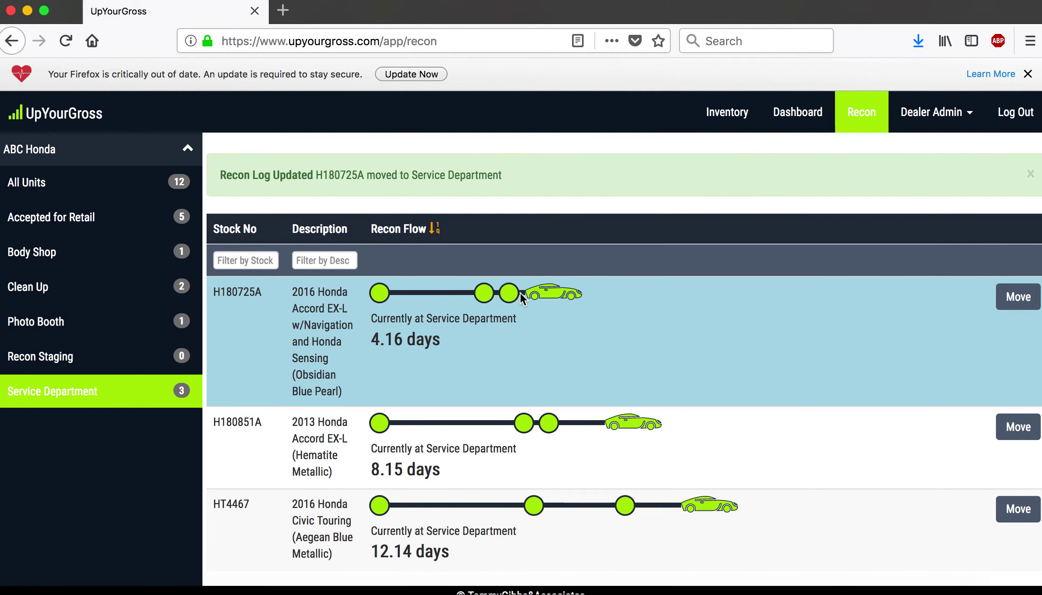
# - Reopen the Service Department stage details to confirm the comment, then close them
pyautogui.moveTo(509, 303)
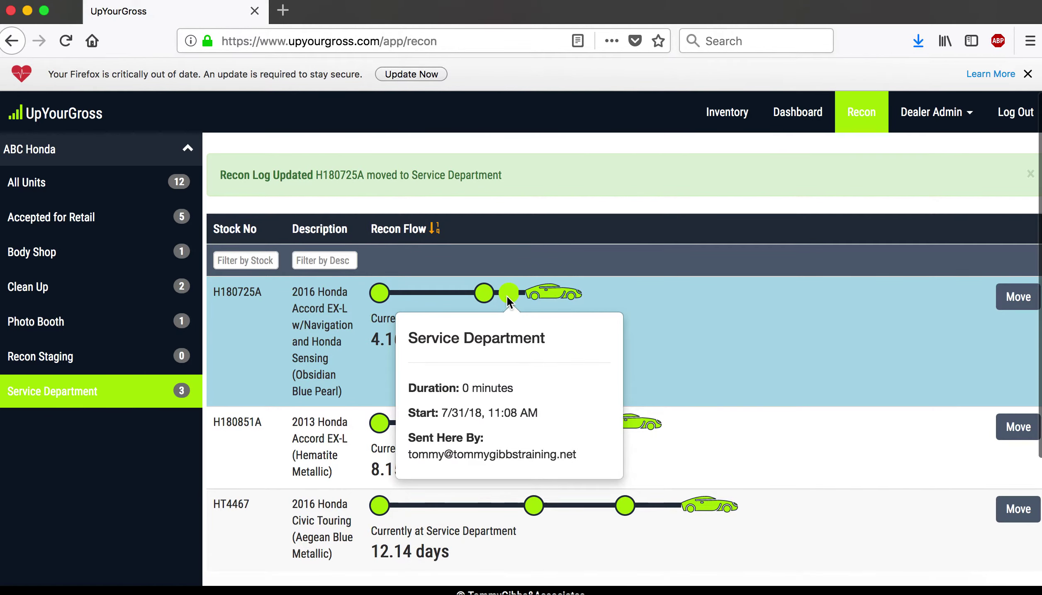
pyautogui.click(507, 298)
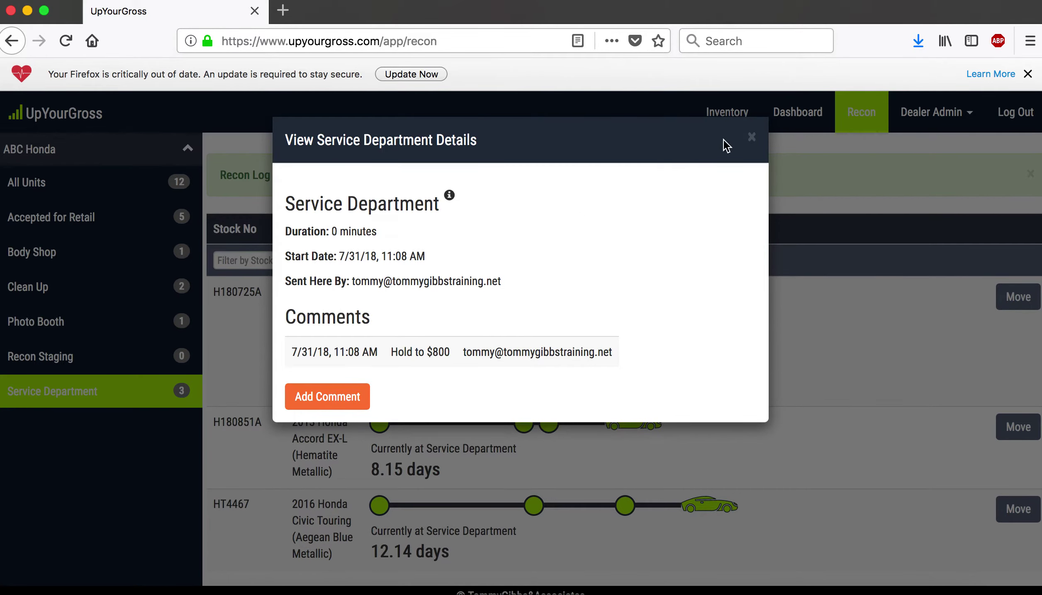
pyautogui.click(757, 135)
pyautogui.moveTo(508, 301)
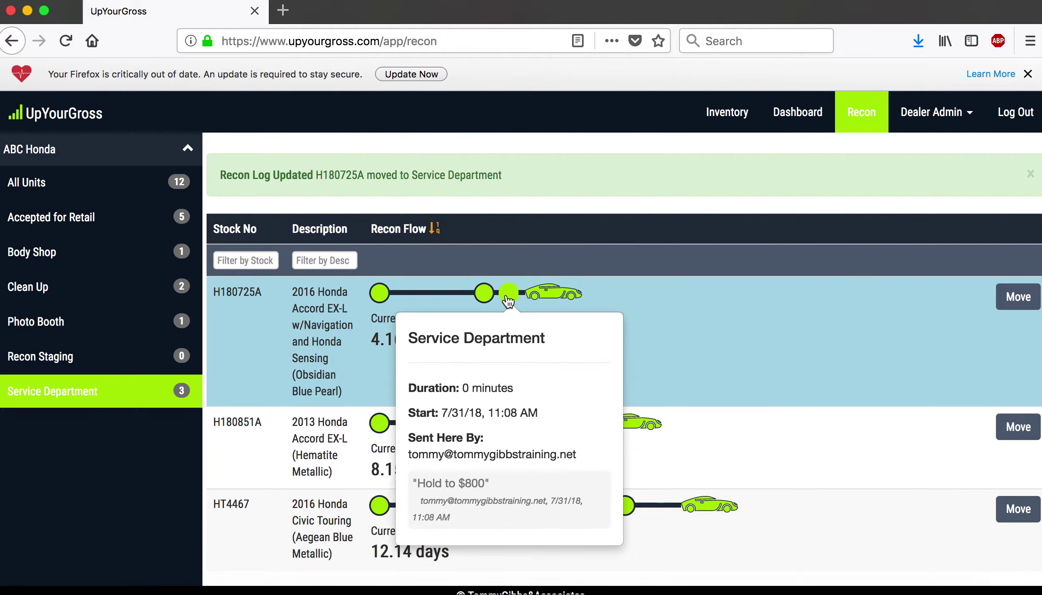
pyautogui.click(1020, 297)
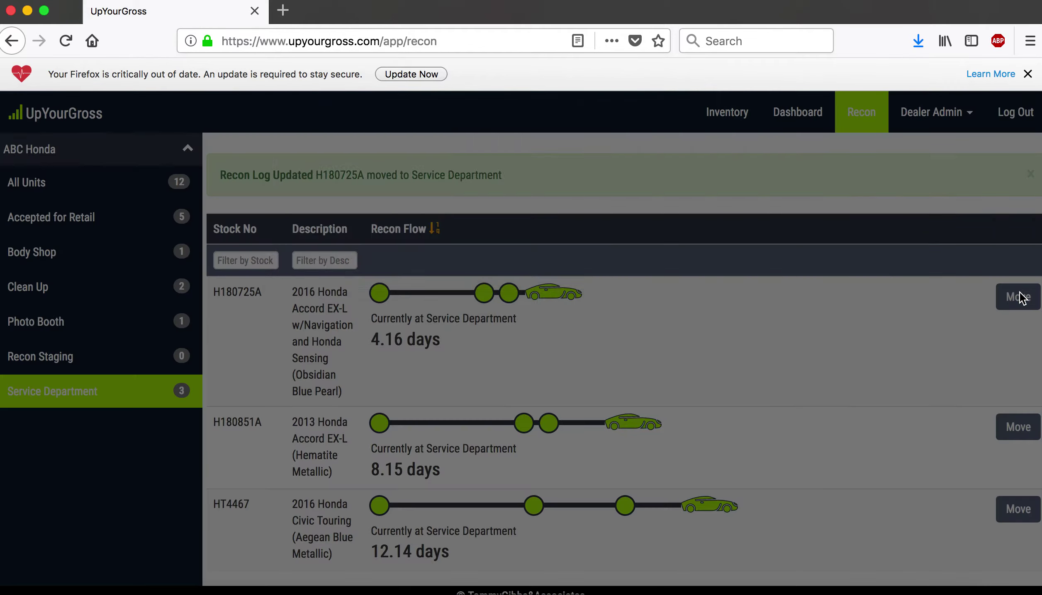
# - Move H180725A to Clean Up and re-sort that stage by Recon Flow with HF4473 first
pyautogui.click(749, 260)
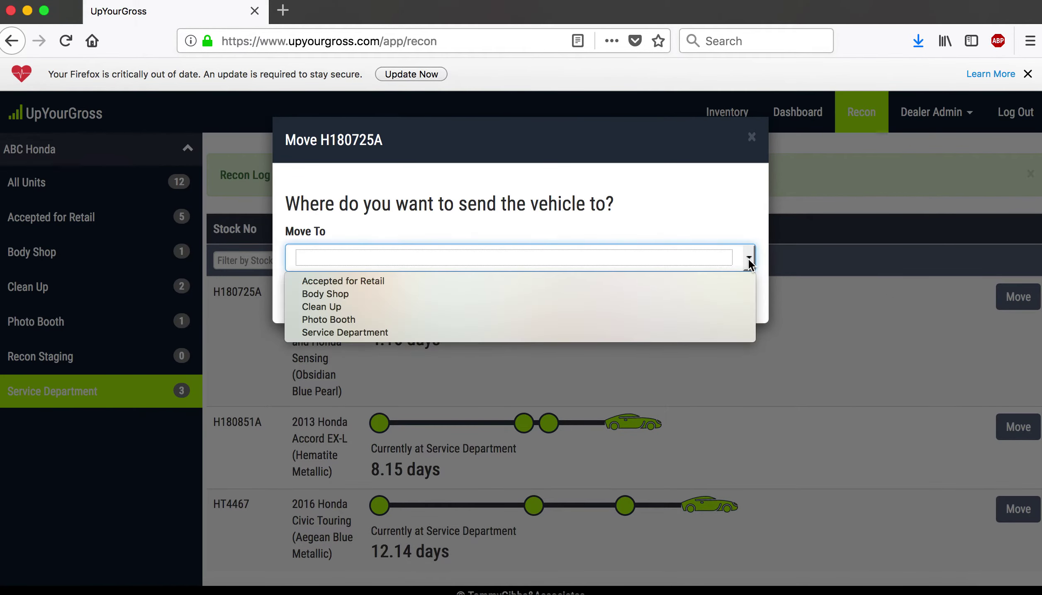
pyautogui.click(695, 309)
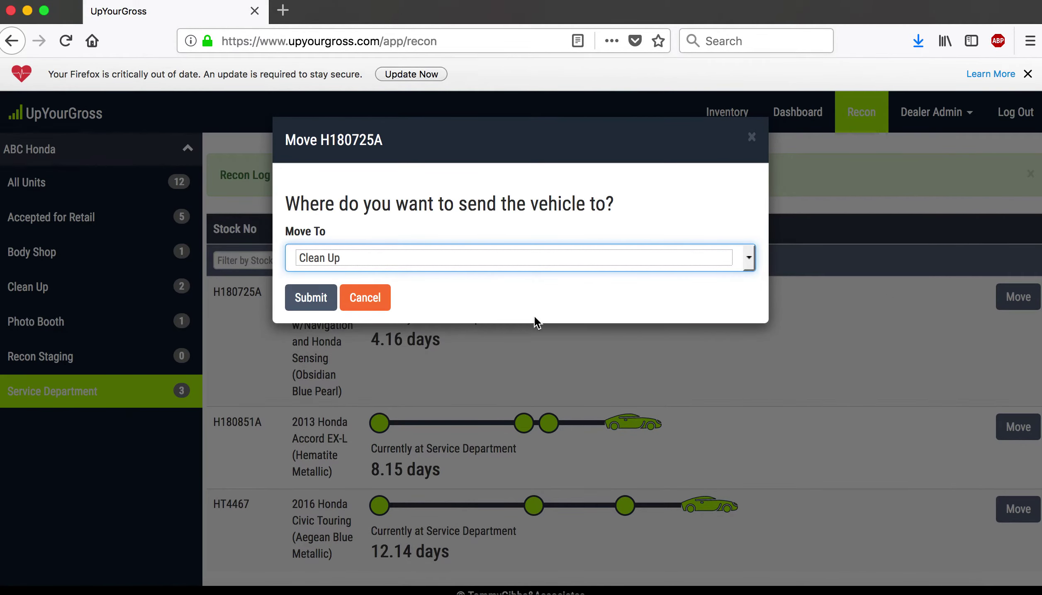
pyautogui.click(307, 298)
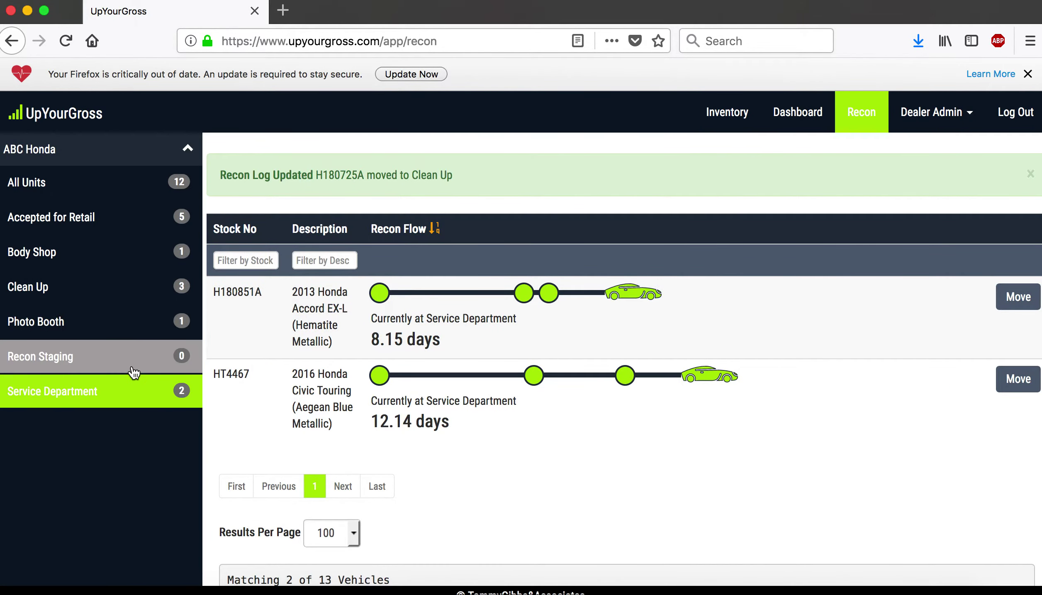
pyautogui.click(97, 290)
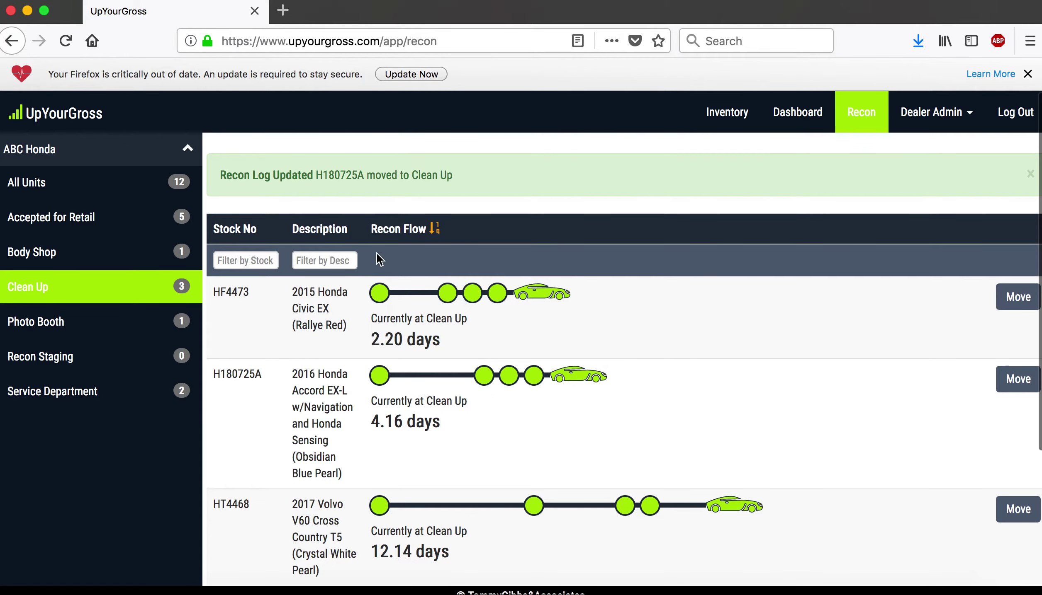
pyautogui.click(434, 229)
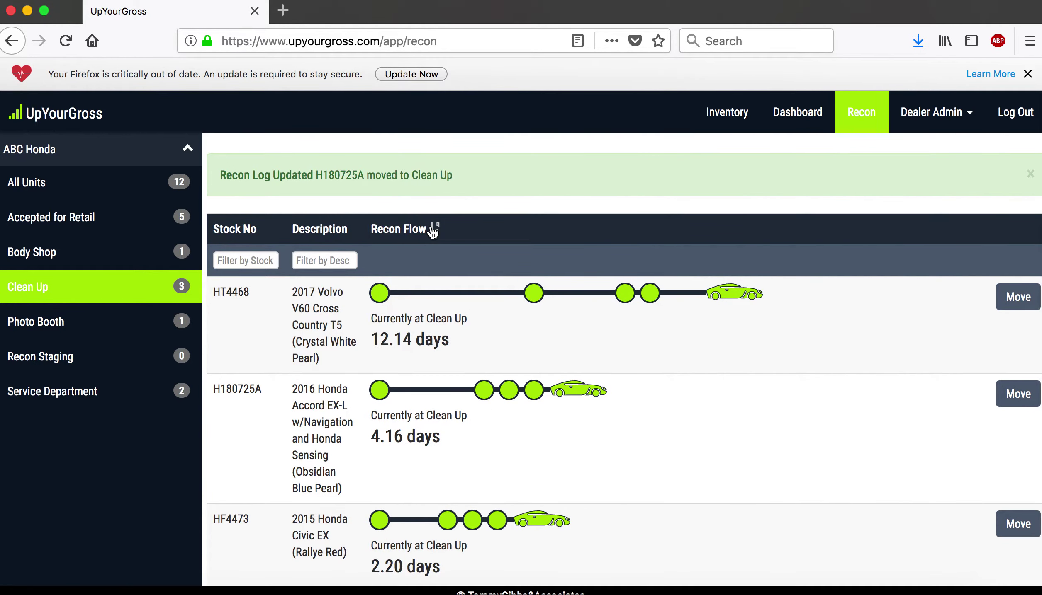
pyautogui.click(435, 230)
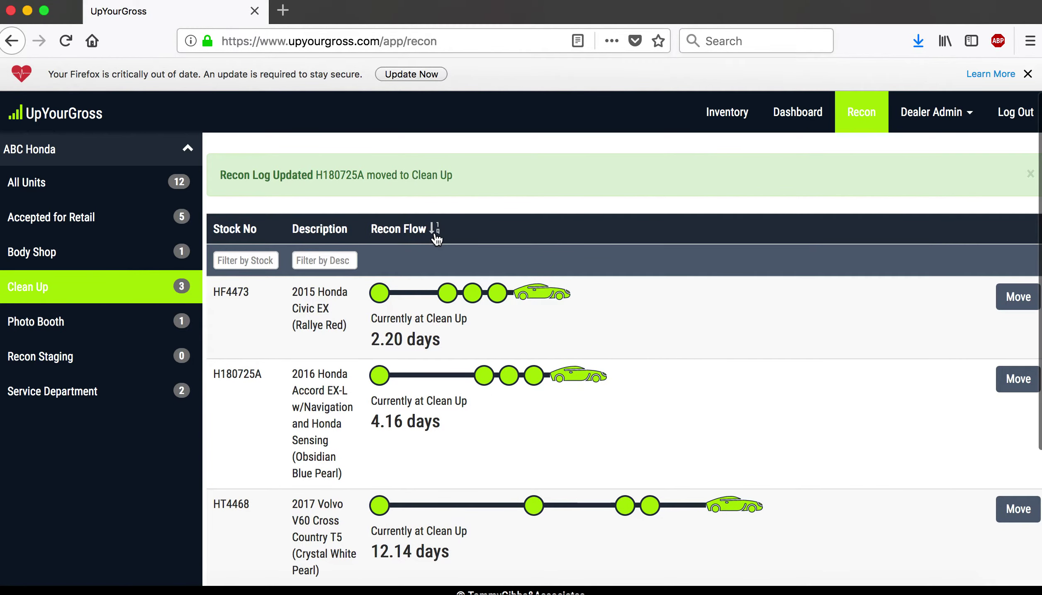
pyautogui.moveTo(500, 297)
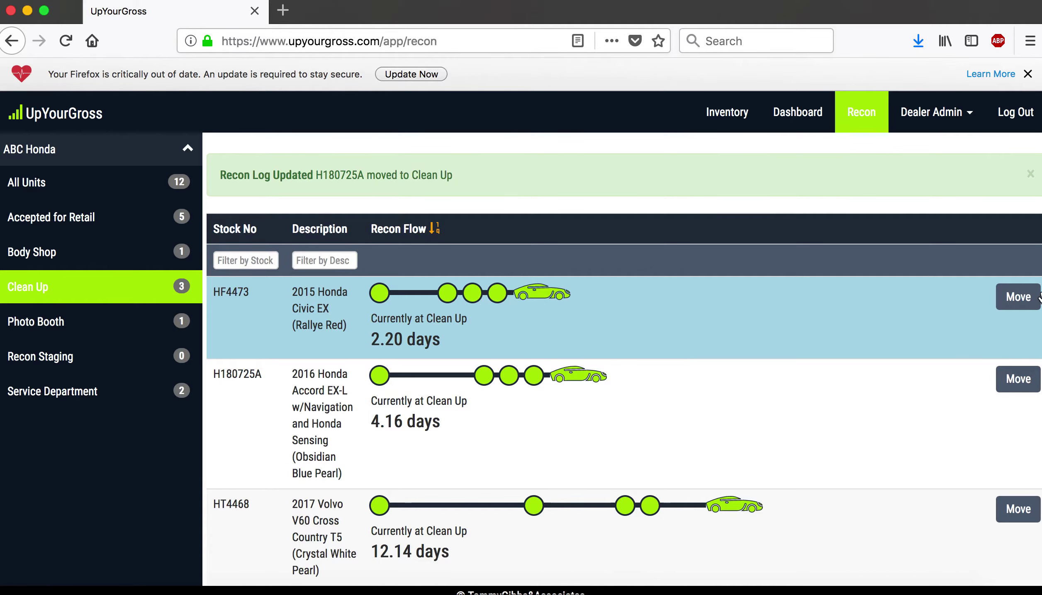
# - Move HF4473 to Photo Booth and view the Photo Booth vehicle list
pyautogui.click(1015, 295)
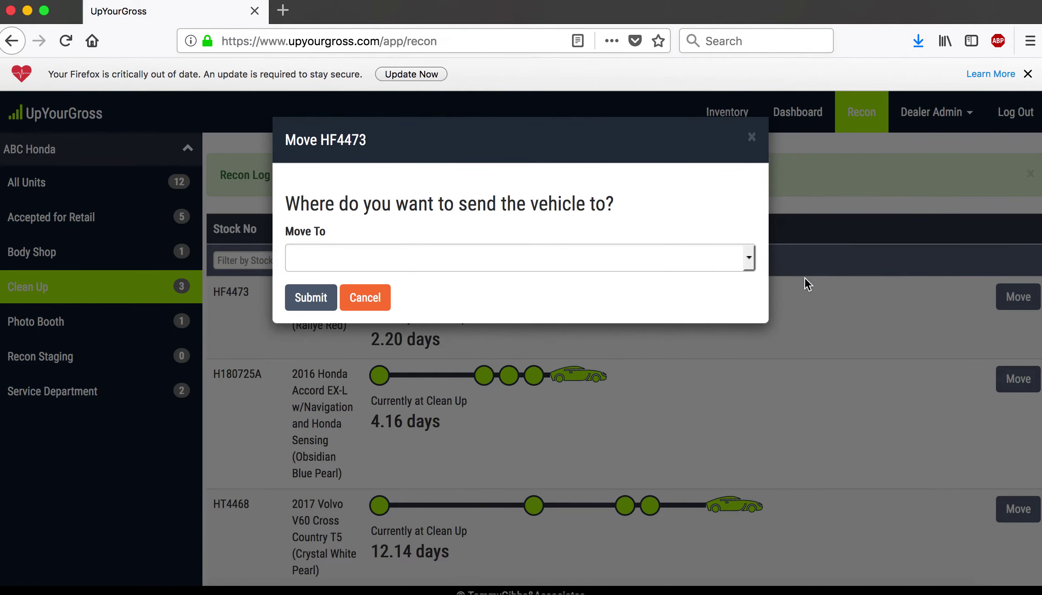
pyautogui.click(749, 258)
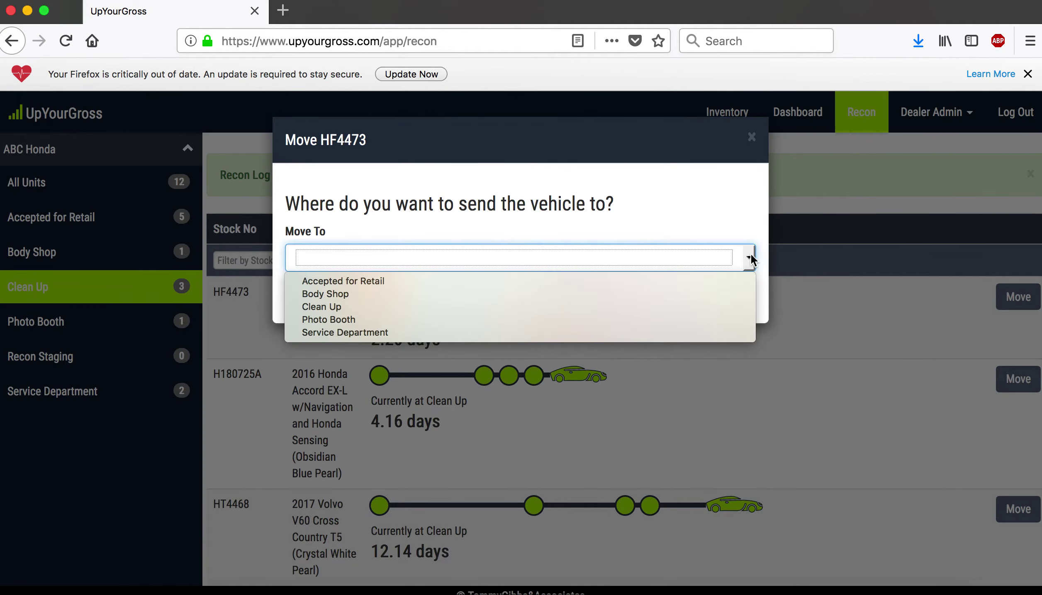
pyautogui.click(632, 319)
pyautogui.click(306, 297)
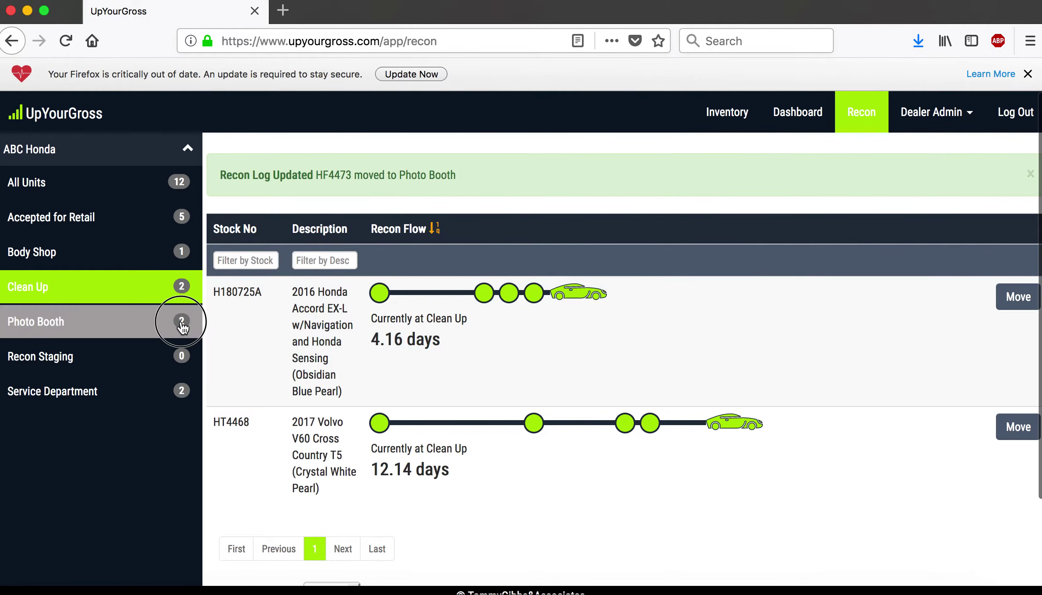
pyautogui.click(181, 321)
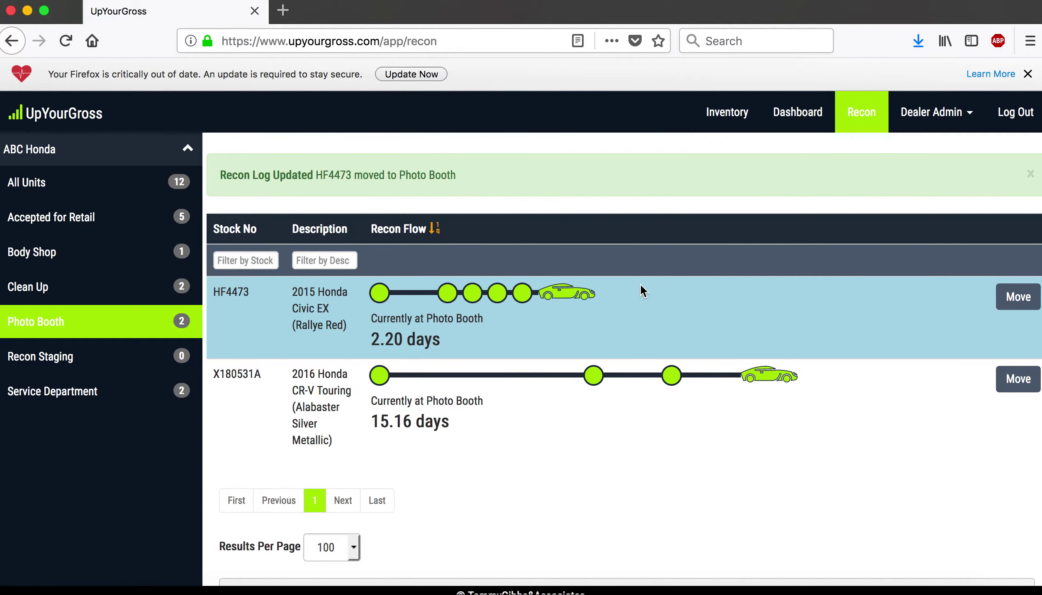
# - Move HF4473 on to Accepted for Retail, check that stage, then return to Inventory
pyautogui.click(1019, 301)
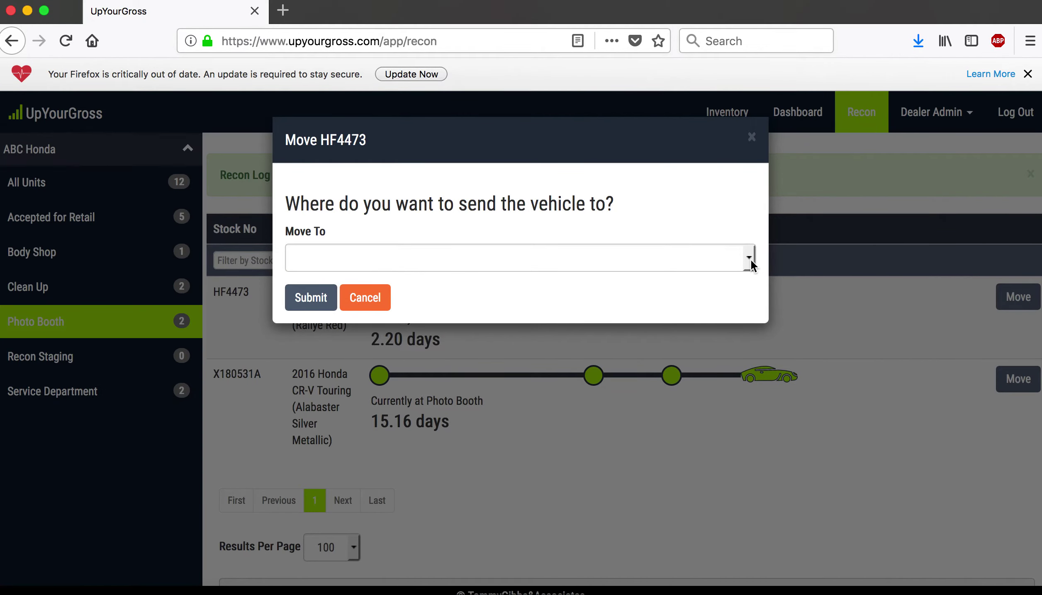
pyautogui.click(750, 259)
pyautogui.click(676, 281)
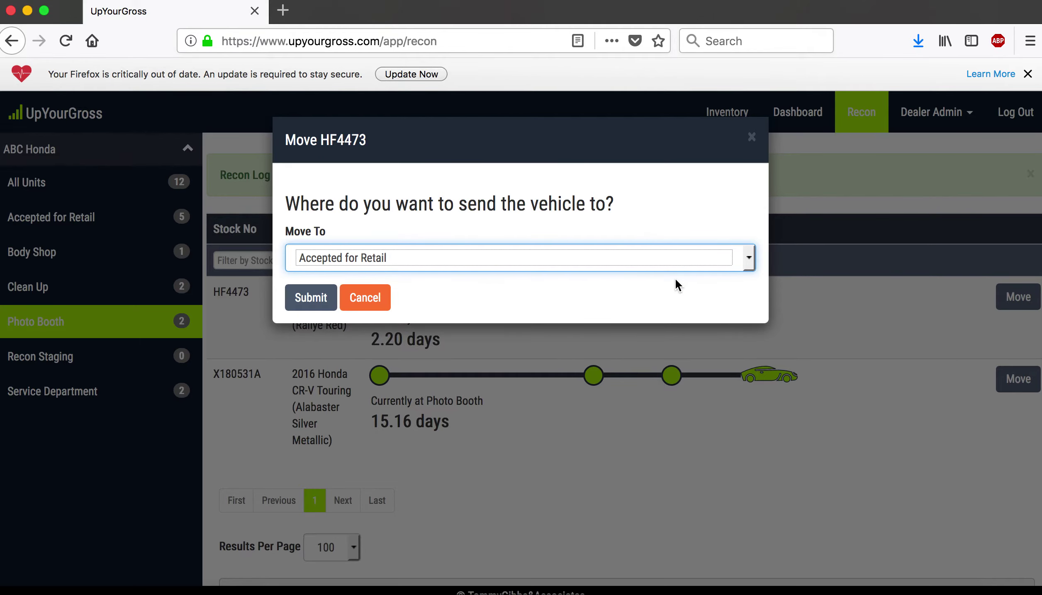
pyautogui.click(316, 299)
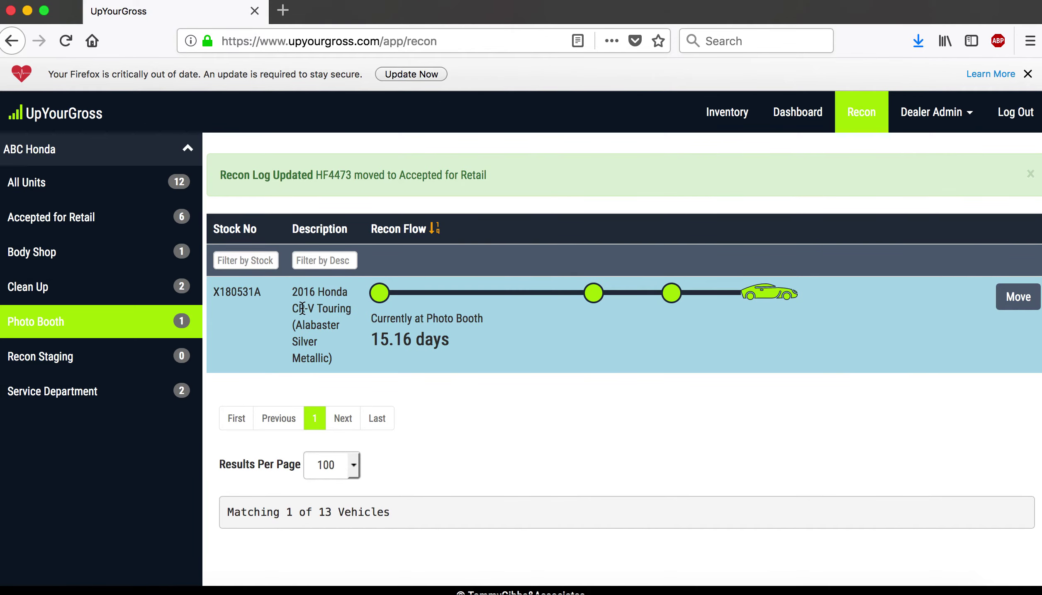
pyautogui.click(178, 224)
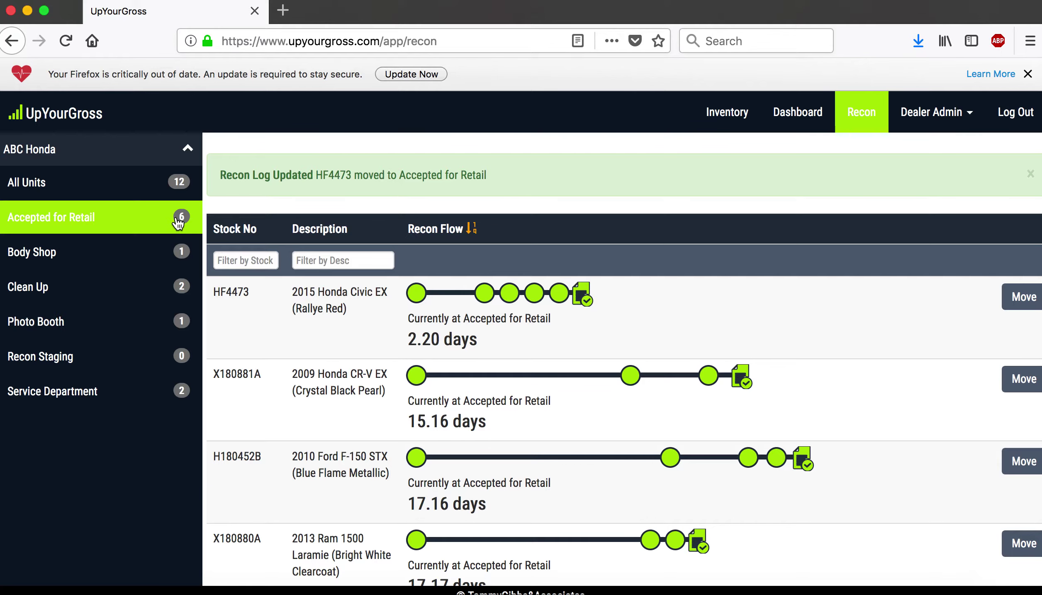
pyautogui.click(726, 117)
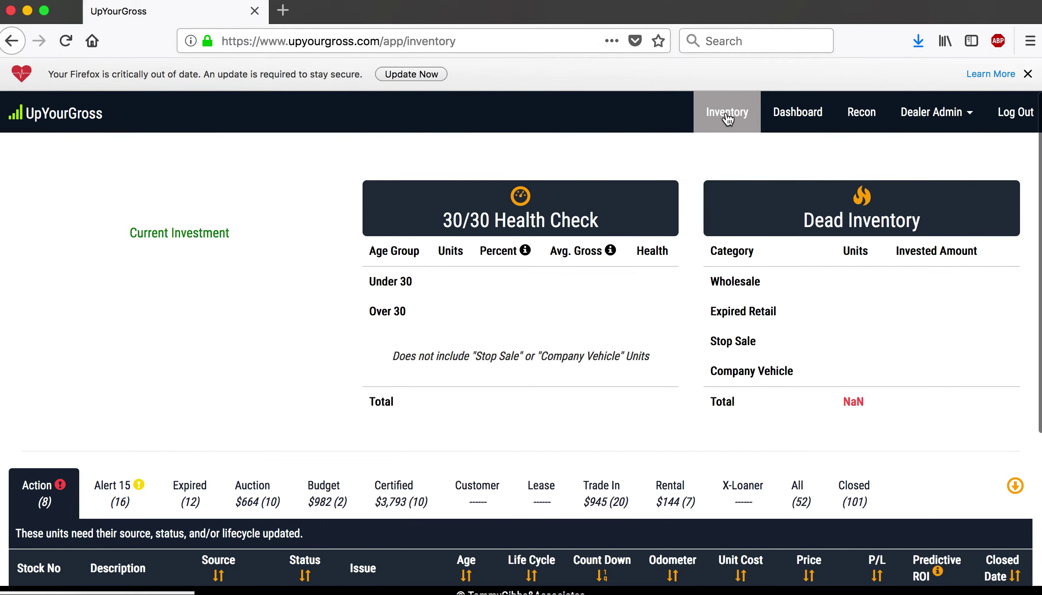
# - Scroll down the Inventory page to the Action table of units needing updates
pyautogui.scroll(-10, 456, 279)
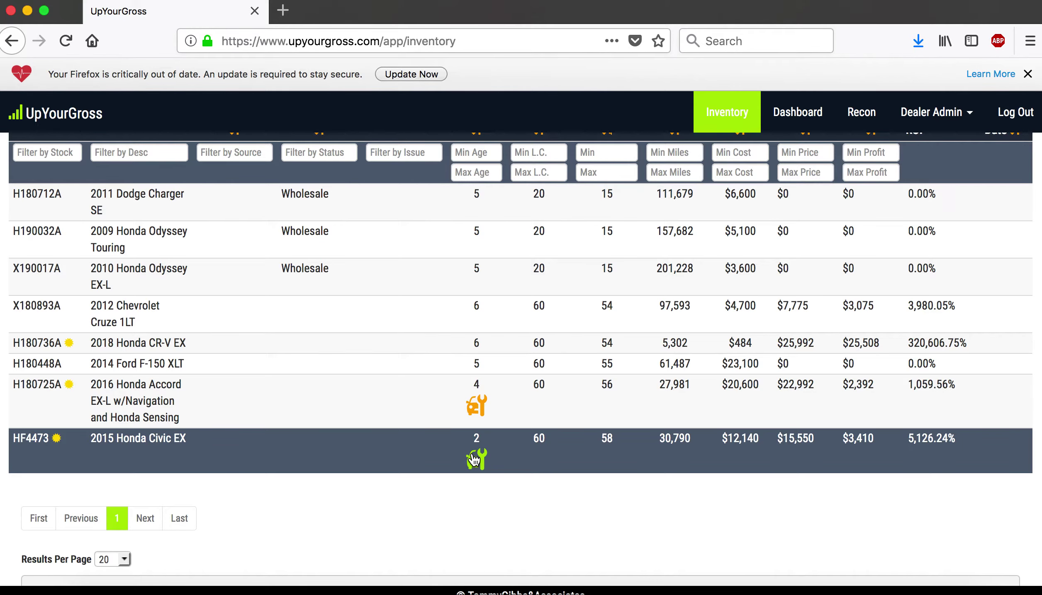
pyautogui.scroll(10, 474, 460)
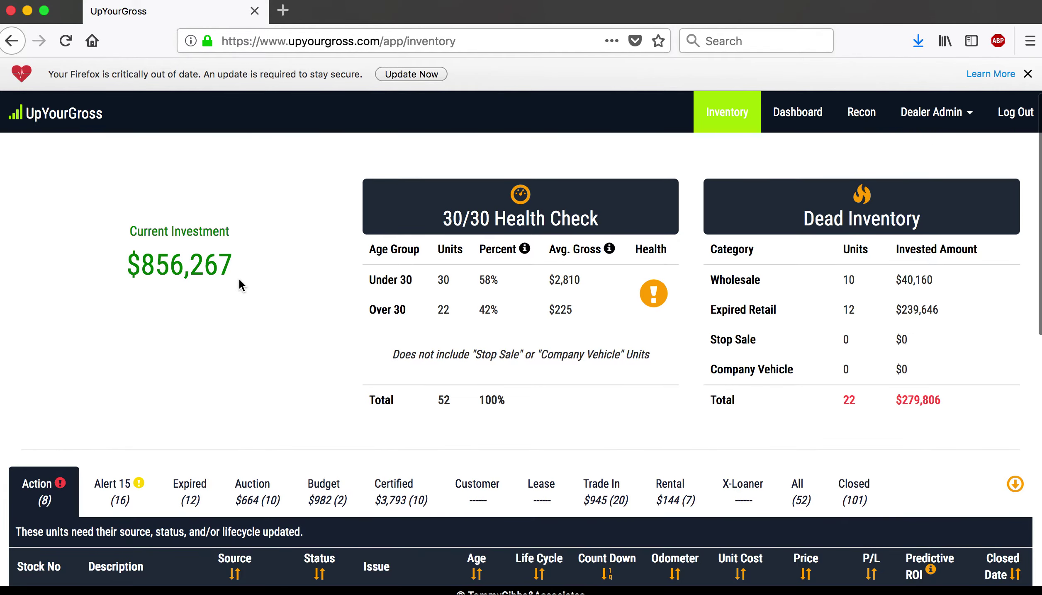
pyautogui.scroll(-1, 239, 286)
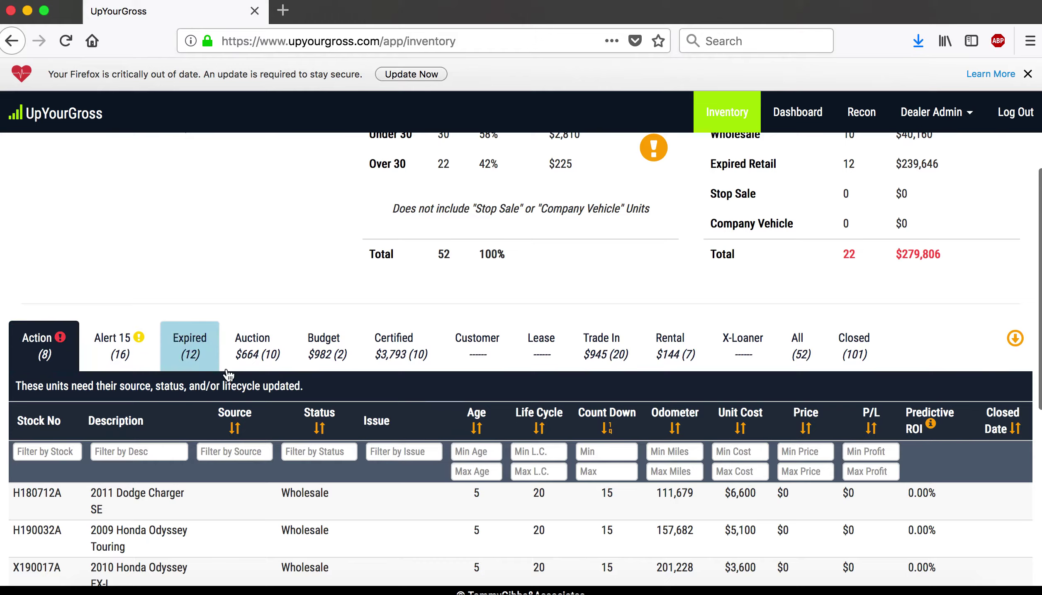
pyautogui.scroll(-4, 230, 378)
pyautogui.scroll(-5, 230, 378)
# - Open HF4473's update form and set Source to Auction-Purchase with Auction Site Adesa
pyautogui.click(226, 412)
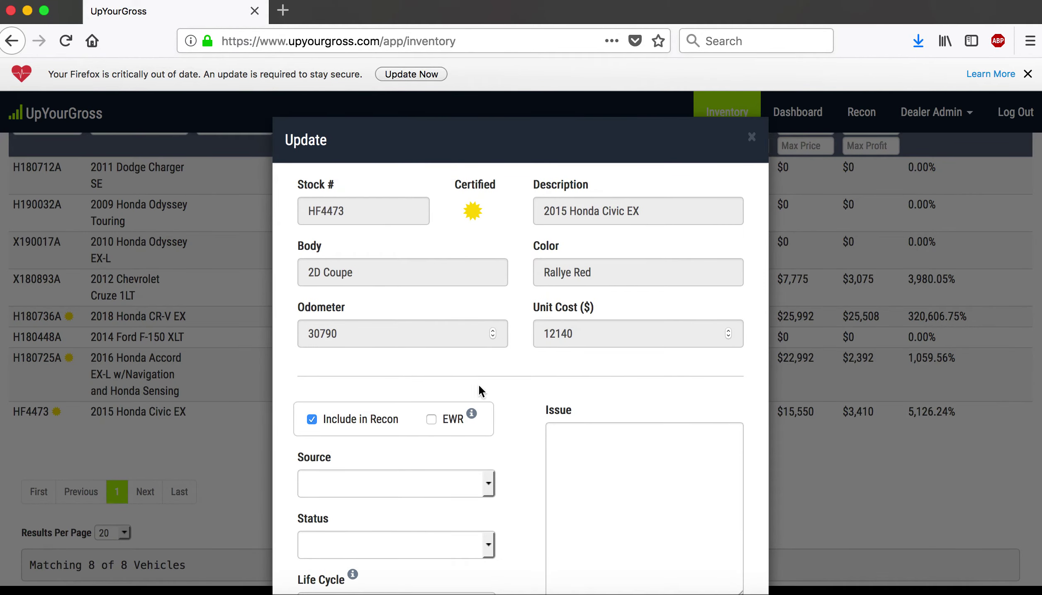
pyautogui.click(487, 481)
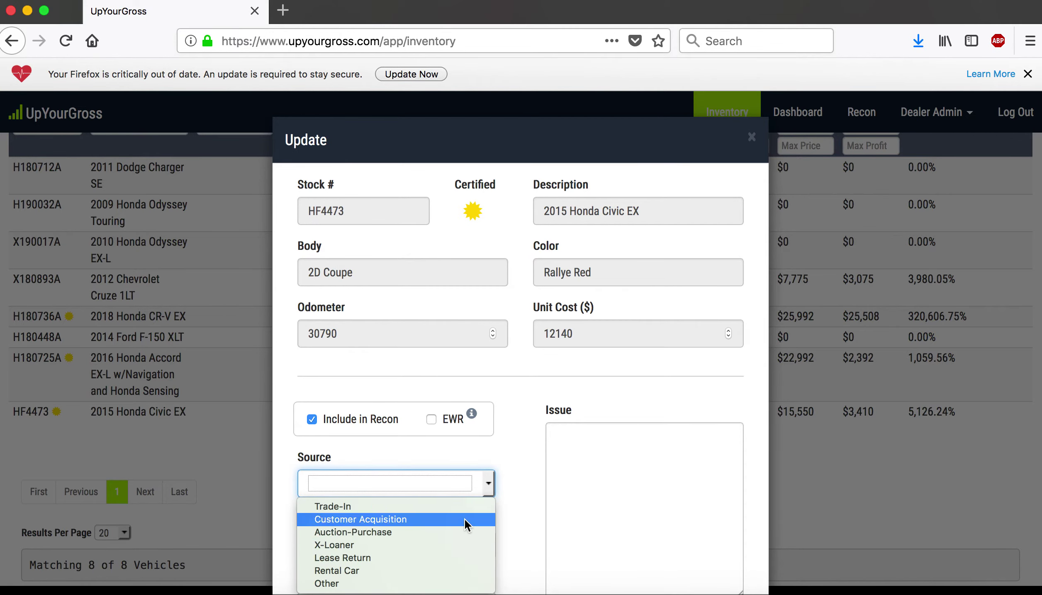
pyautogui.click(464, 520)
pyautogui.click(489, 483)
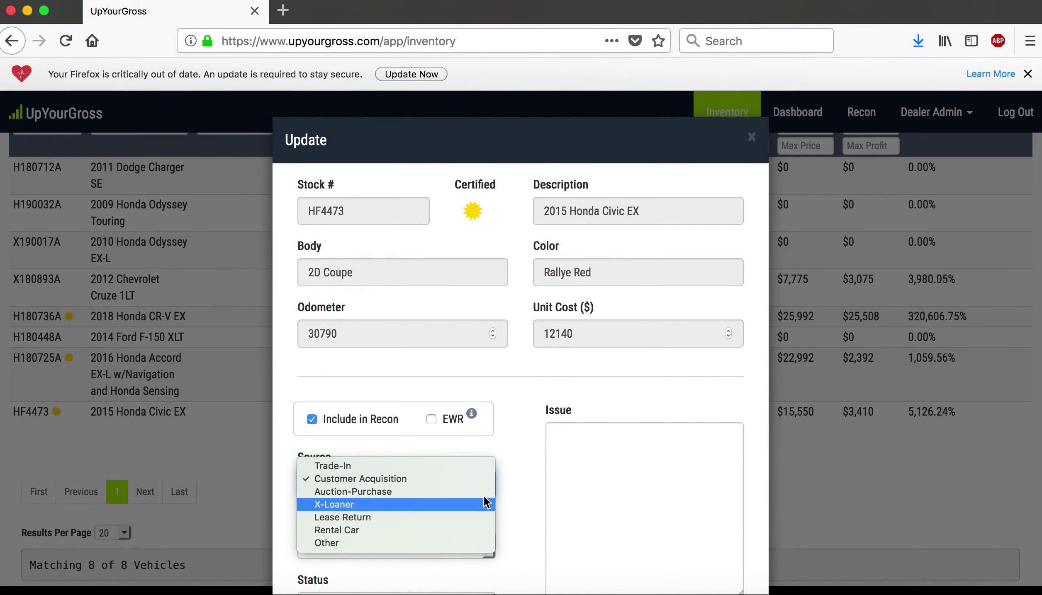
pyautogui.click(483, 494)
pyautogui.scroll(-3, 483, 497)
pyautogui.click(488, 442)
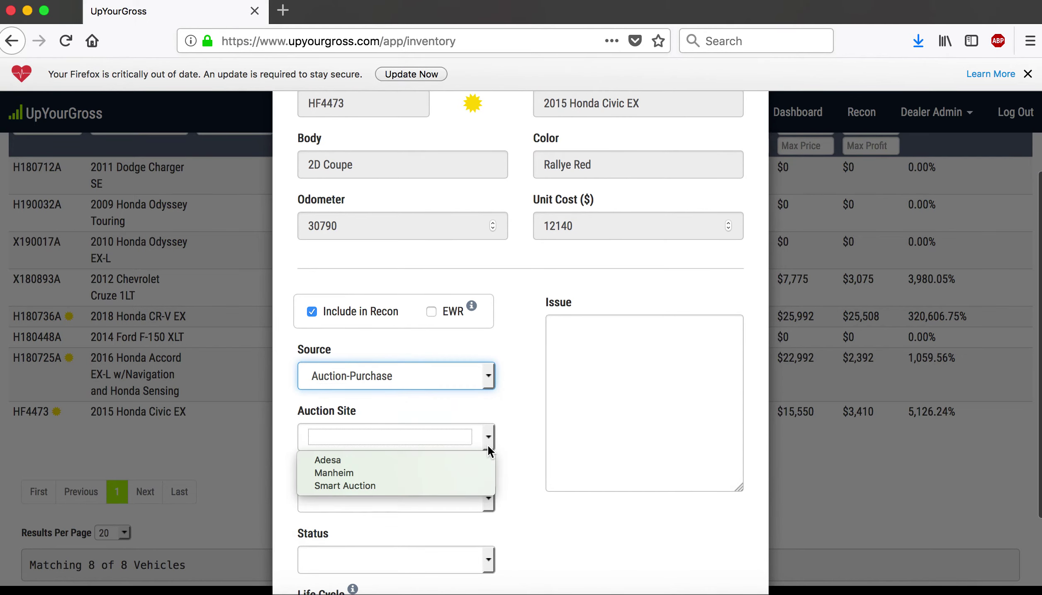
pyautogui.click(477, 460)
pyautogui.scroll(-2, 475, 463)
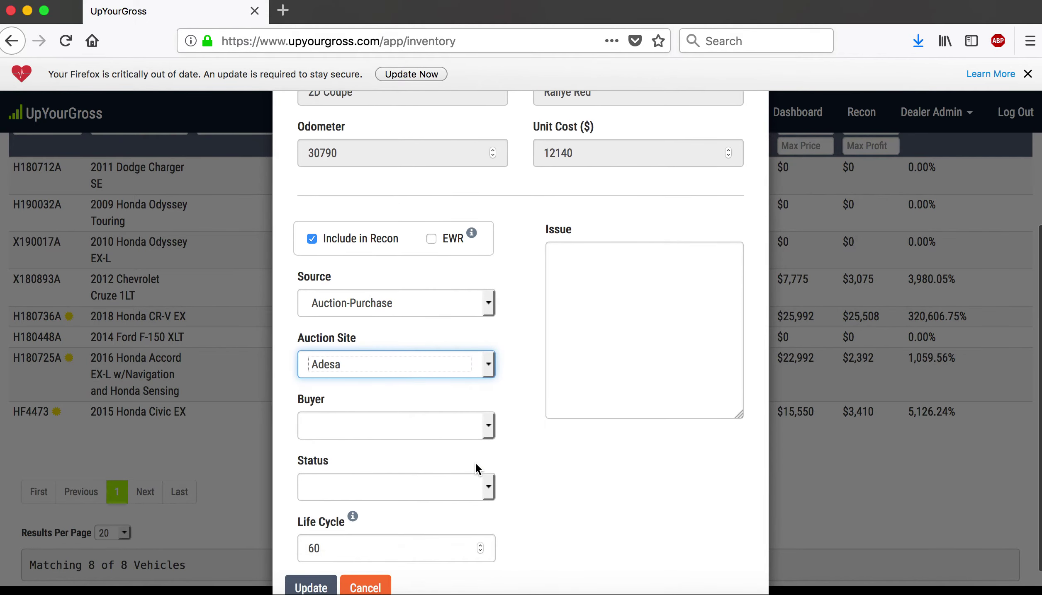
# - Choose a buyer, set Status to Retail and Life Cycle to 45, then save HF4473
pyautogui.click(483, 427)
pyautogui.click(464, 446)
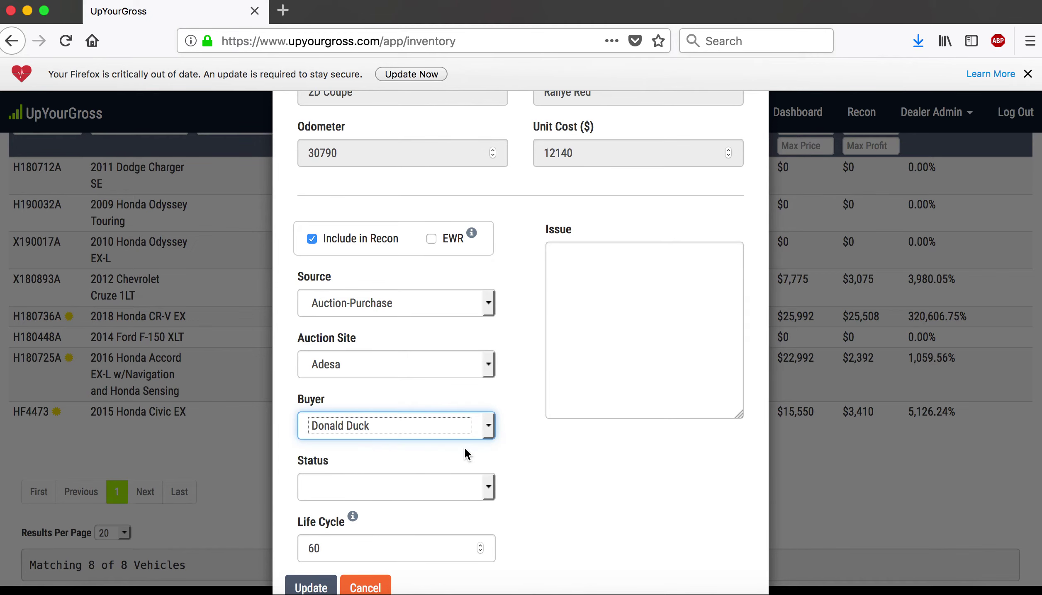
pyautogui.click(497, 488)
pyautogui.click(484, 489)
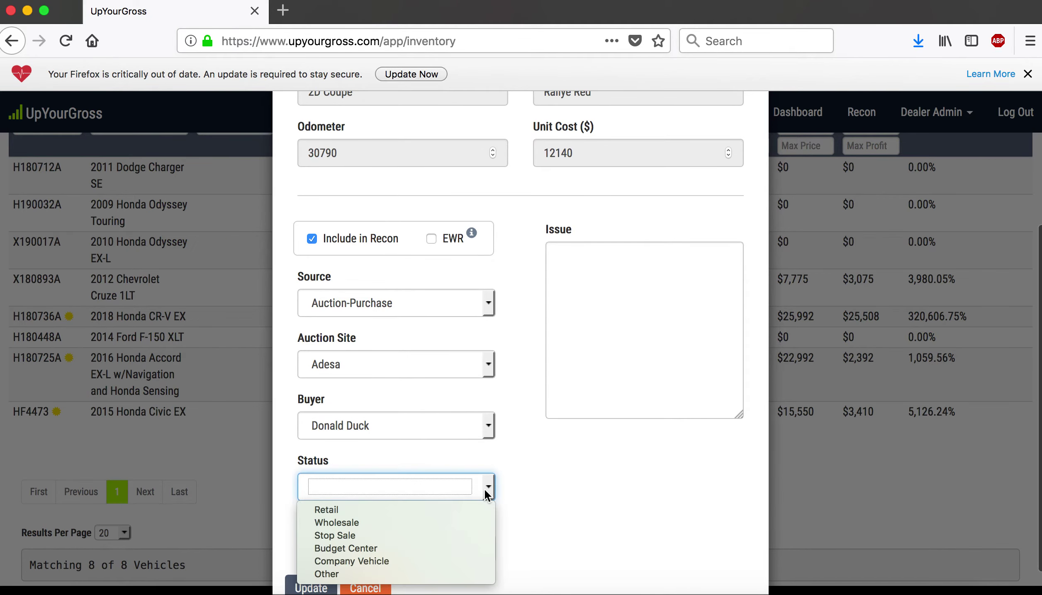
pyautogui.click(453, 506)
pyautogui.scroll(-2, 503, 478)
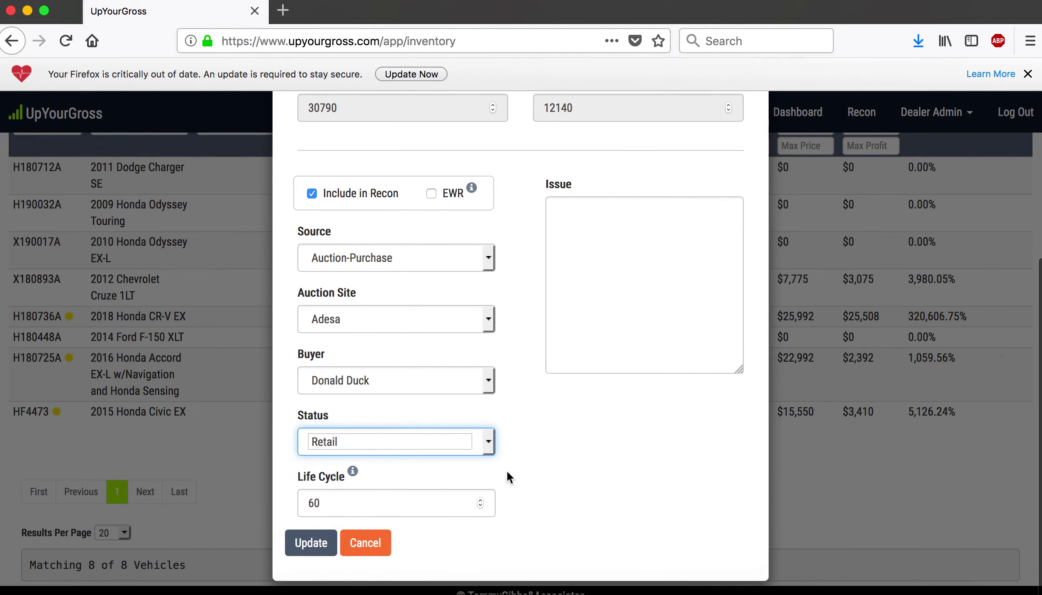
pyautogui.moveTo(340, 500); pyautogui.dragTo(294, 500)
pyautogui.write('45')
pyautogui.click(303, 553)
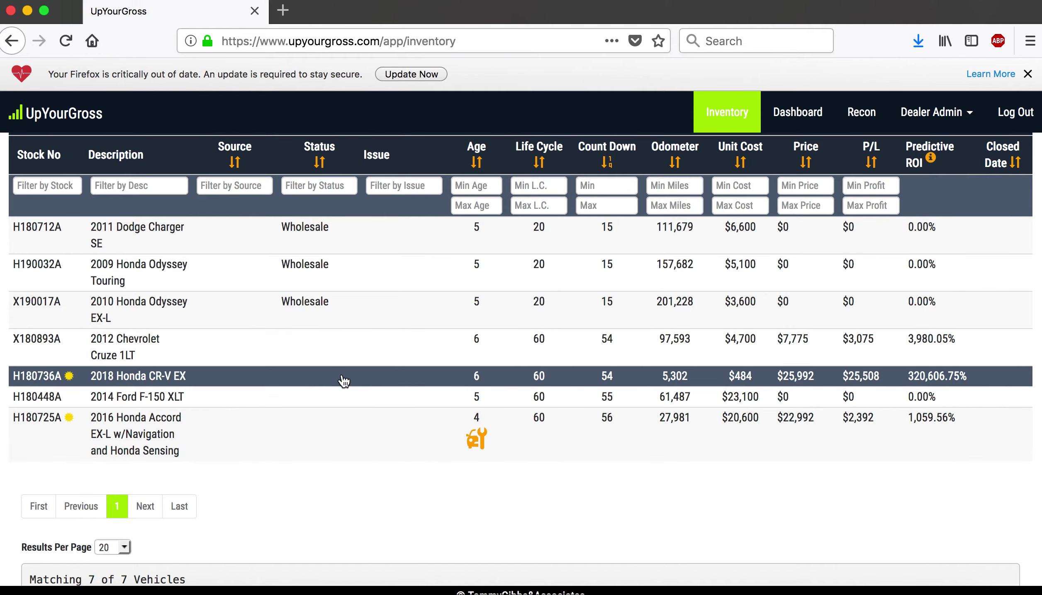
# - View the Auction list and locate HF4473, now one of 11 auction units
pyautogui.scroll(5, 498, 266)
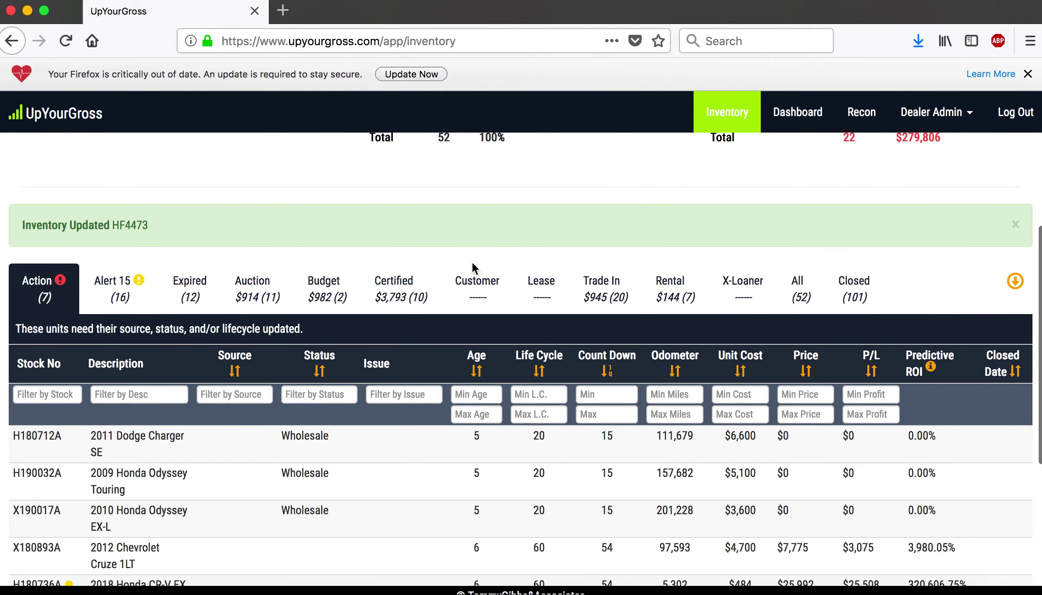
pyautogui.click(261, 291)
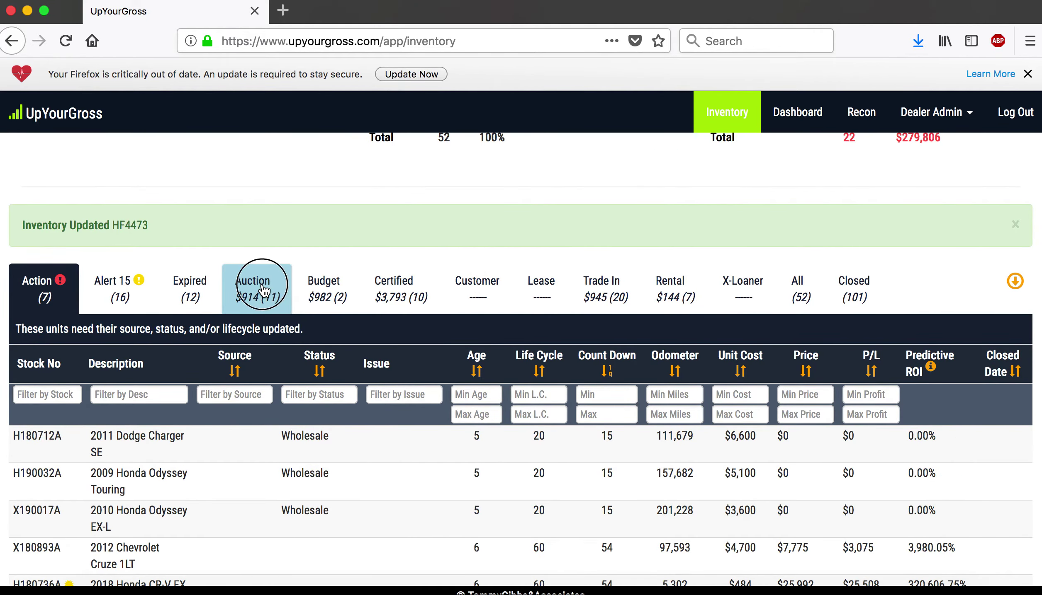
pyautogui.scroll(-8, 400, 390)
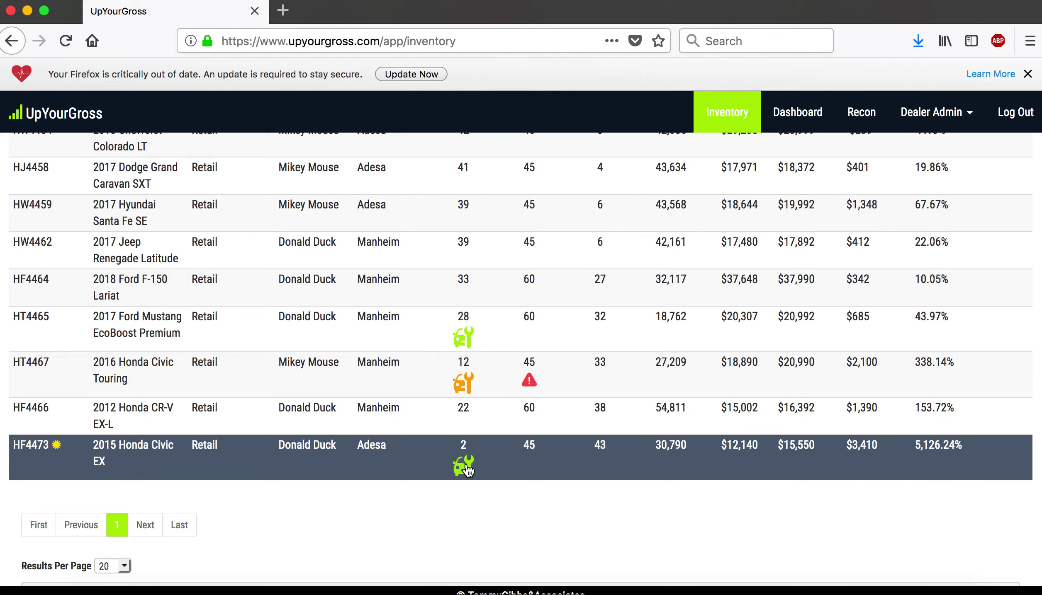
pyautogui.scroll(9, 464, 357)
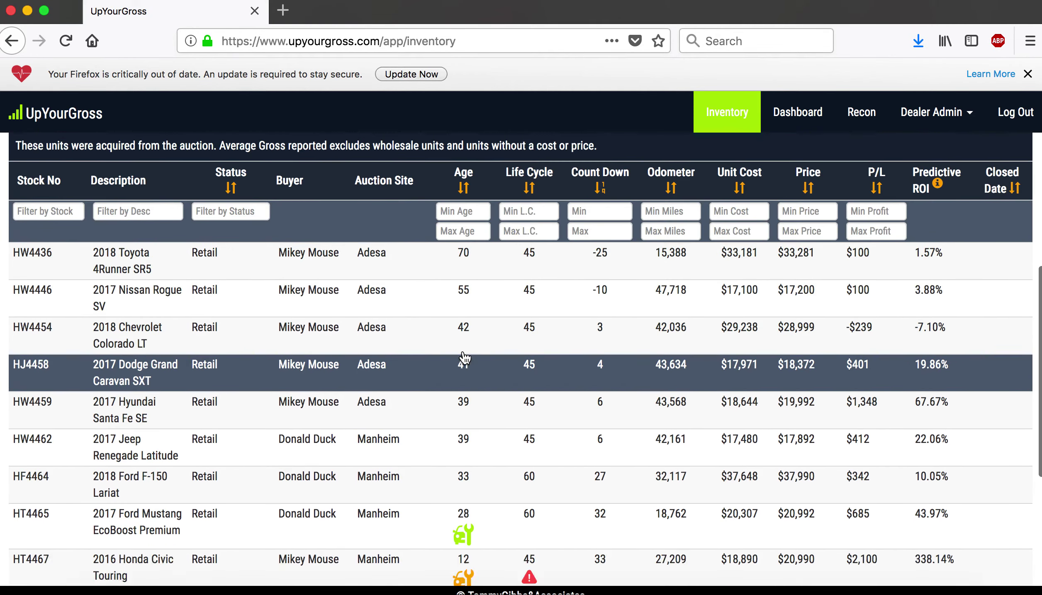
pyautogui.scroll(3, 464, 358)
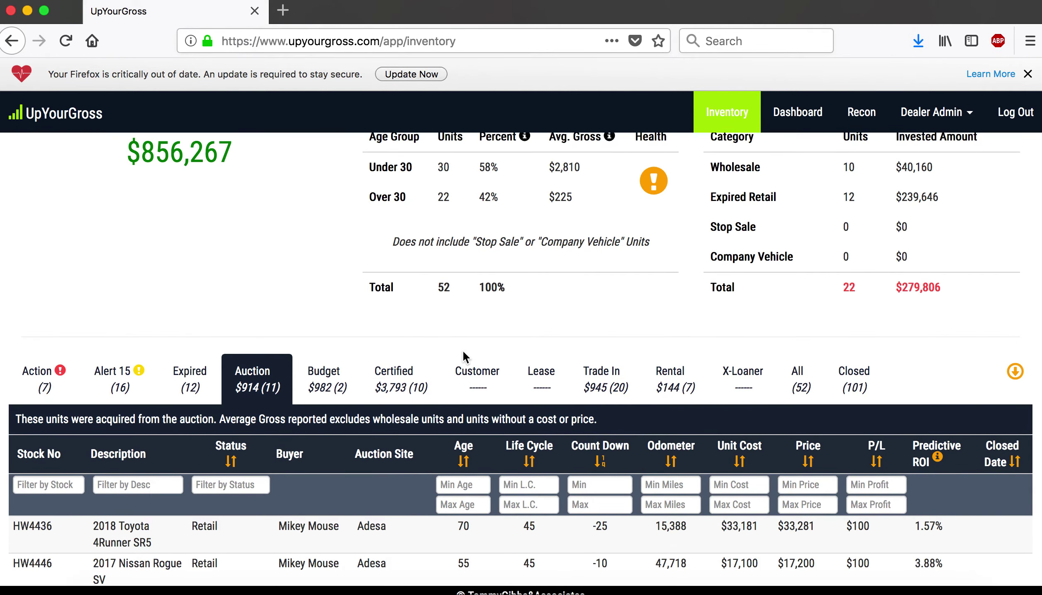
pyautogui.scroll(3, 516, 317)
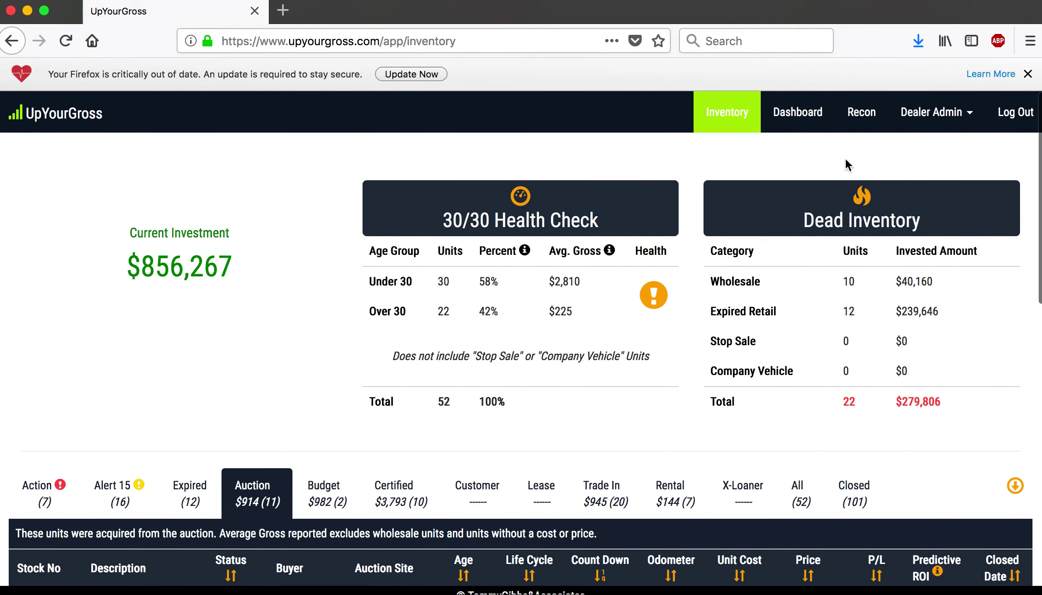
pyautogui.click(876, 118)
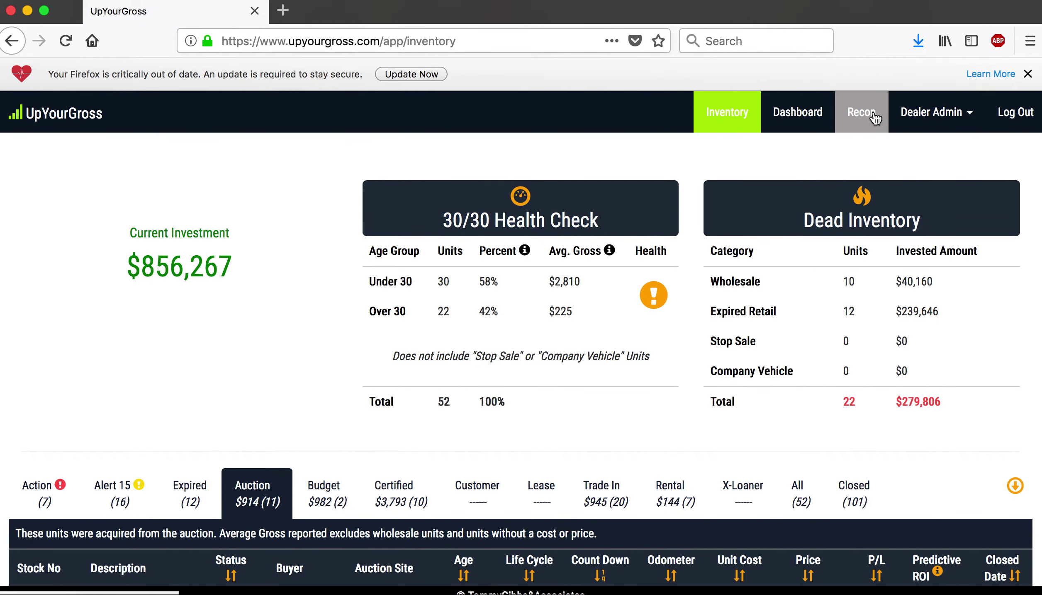